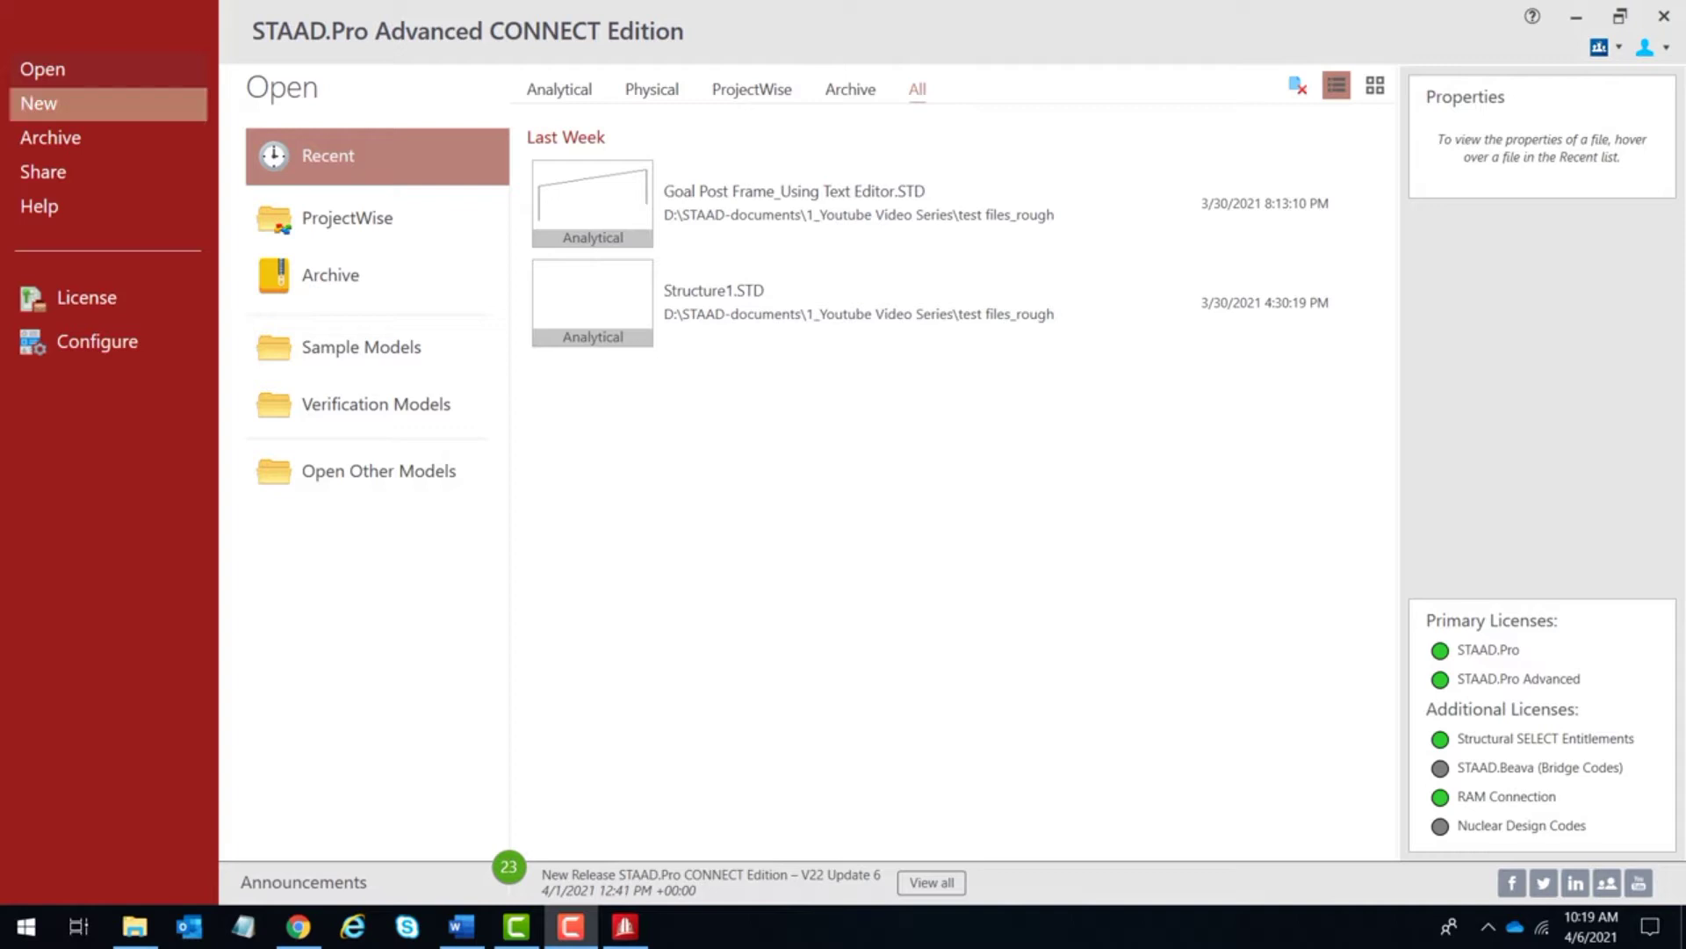
Create a new Analytical, Metric model named 'Viewing Global Axes in STAAD'
click(53, 103)
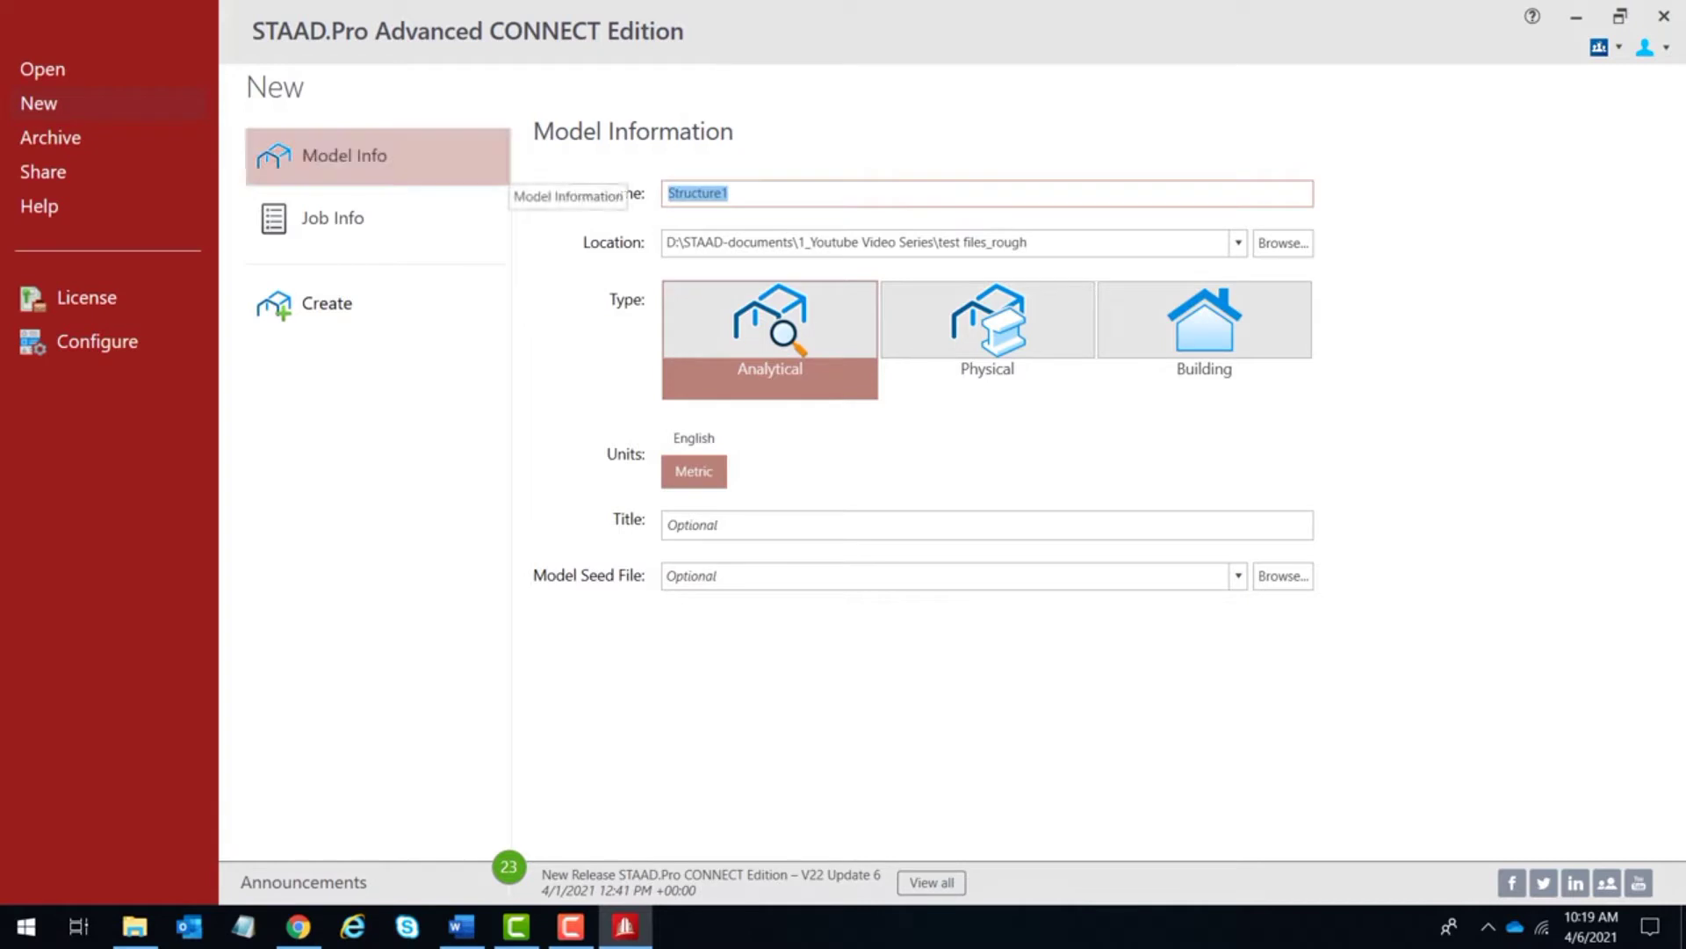
text(Viewing Global Axes)
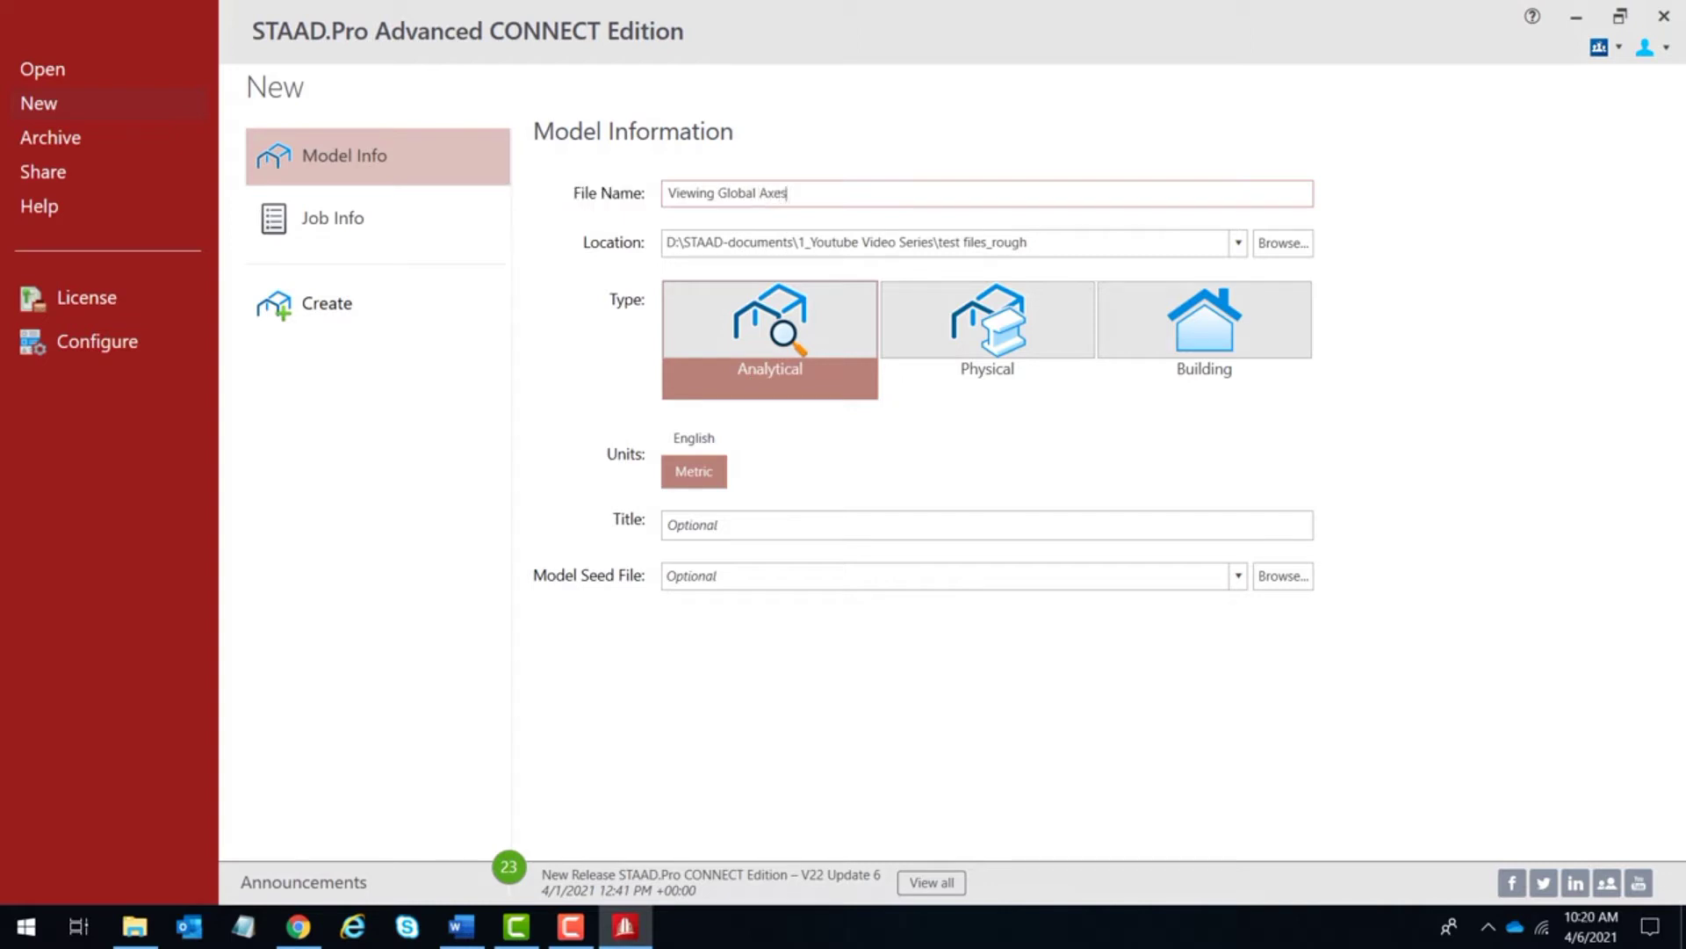
text( in STAAD)
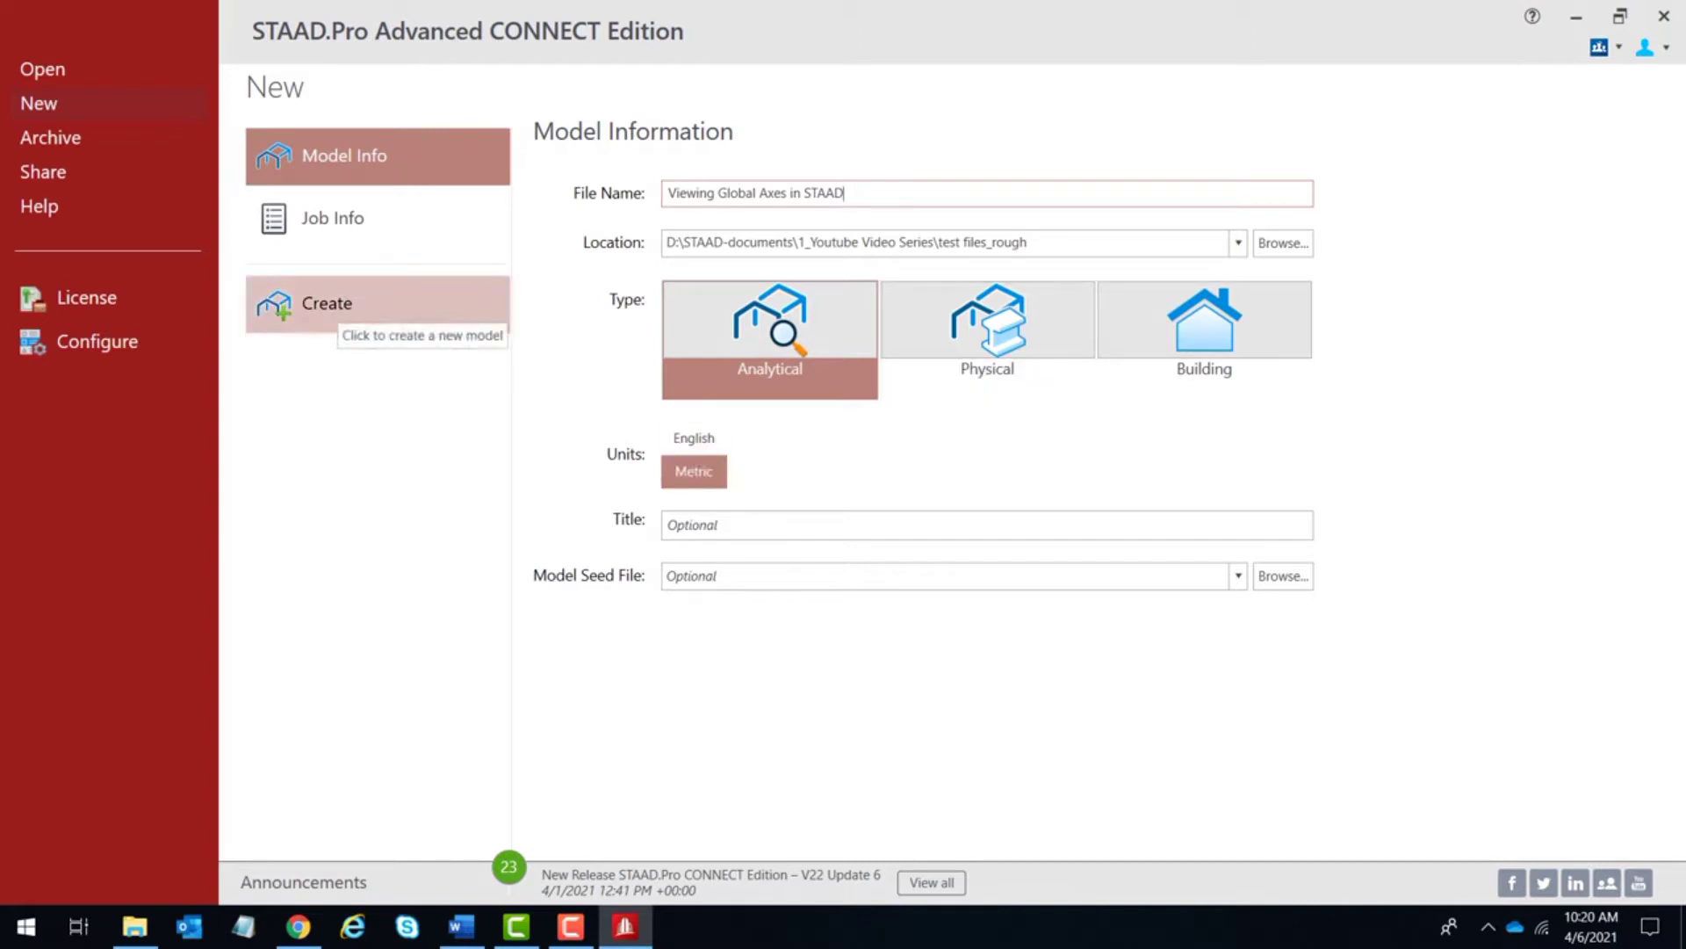
click(326, 303)
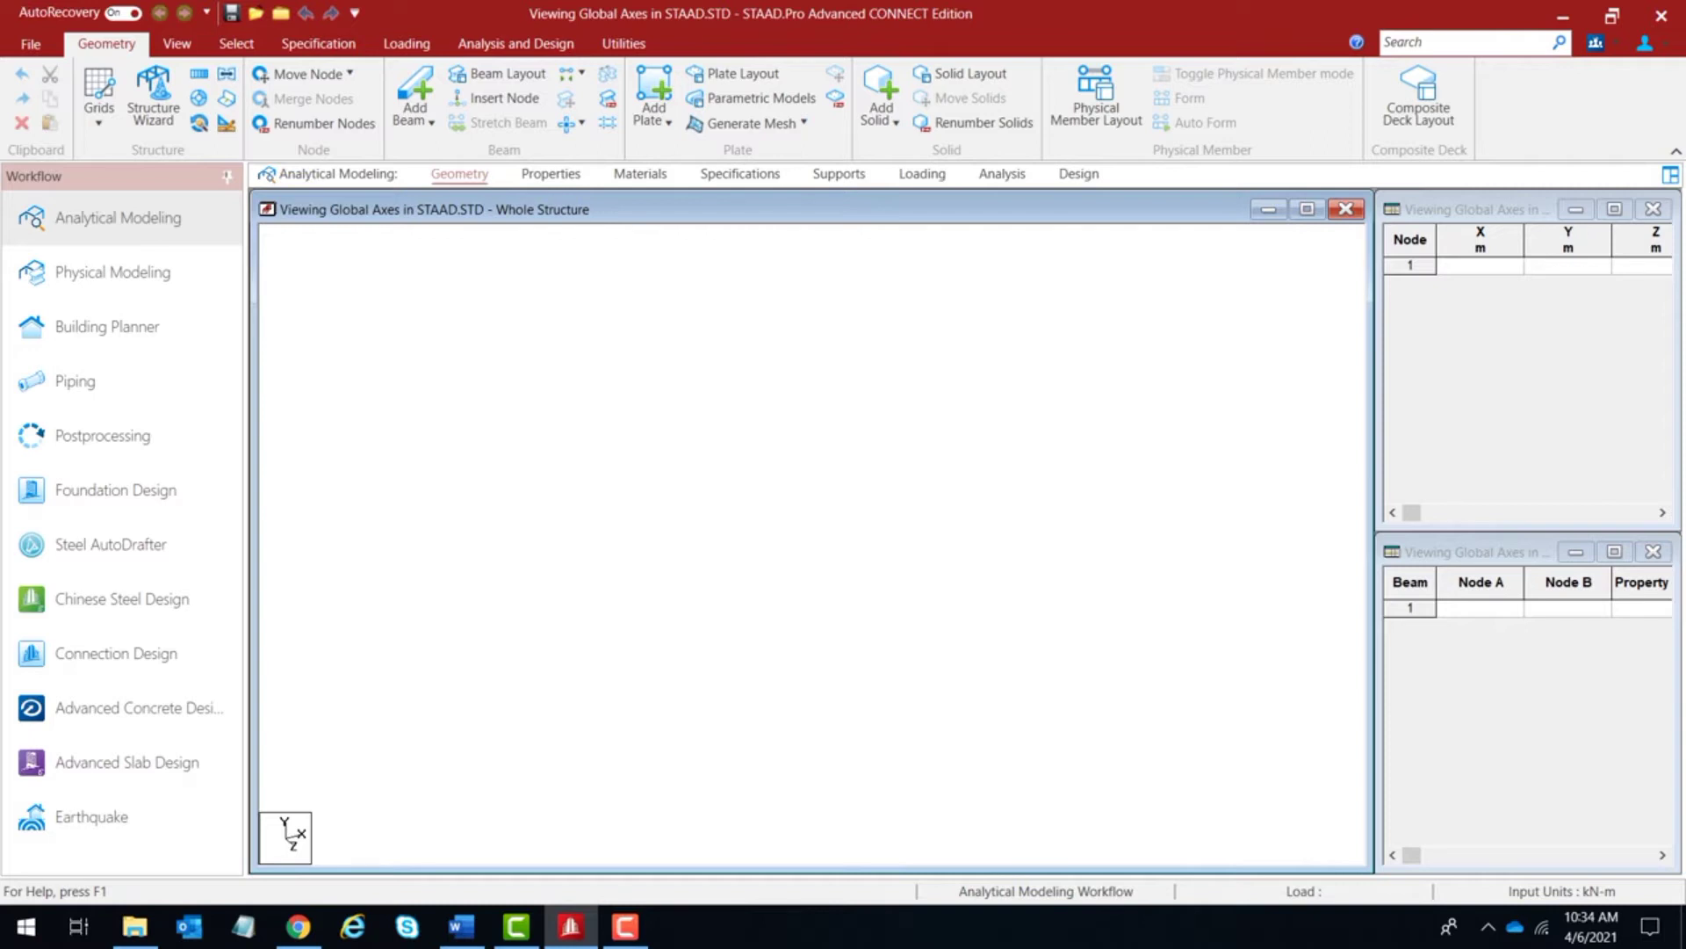
Toggle the global axes display with Shift+I, leaving the empty view blank
key(shift+i)
Enable Show Axes At Org in the view's Labels settings and apply it
right_click(1124, 411)
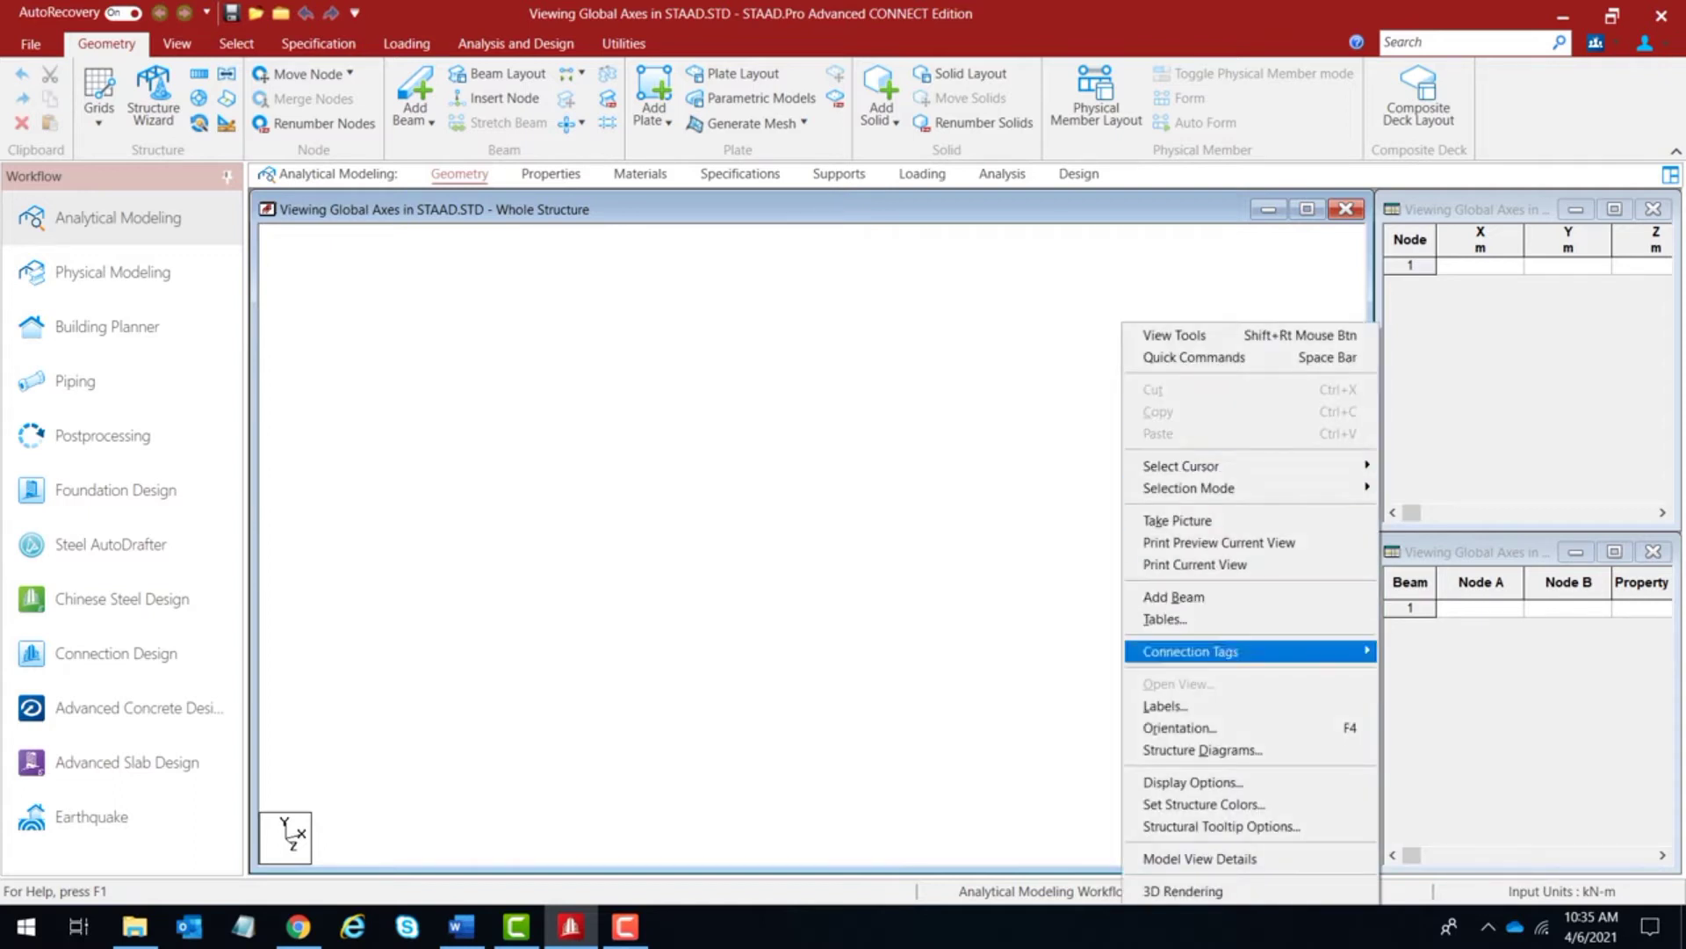
click(1168, 706)
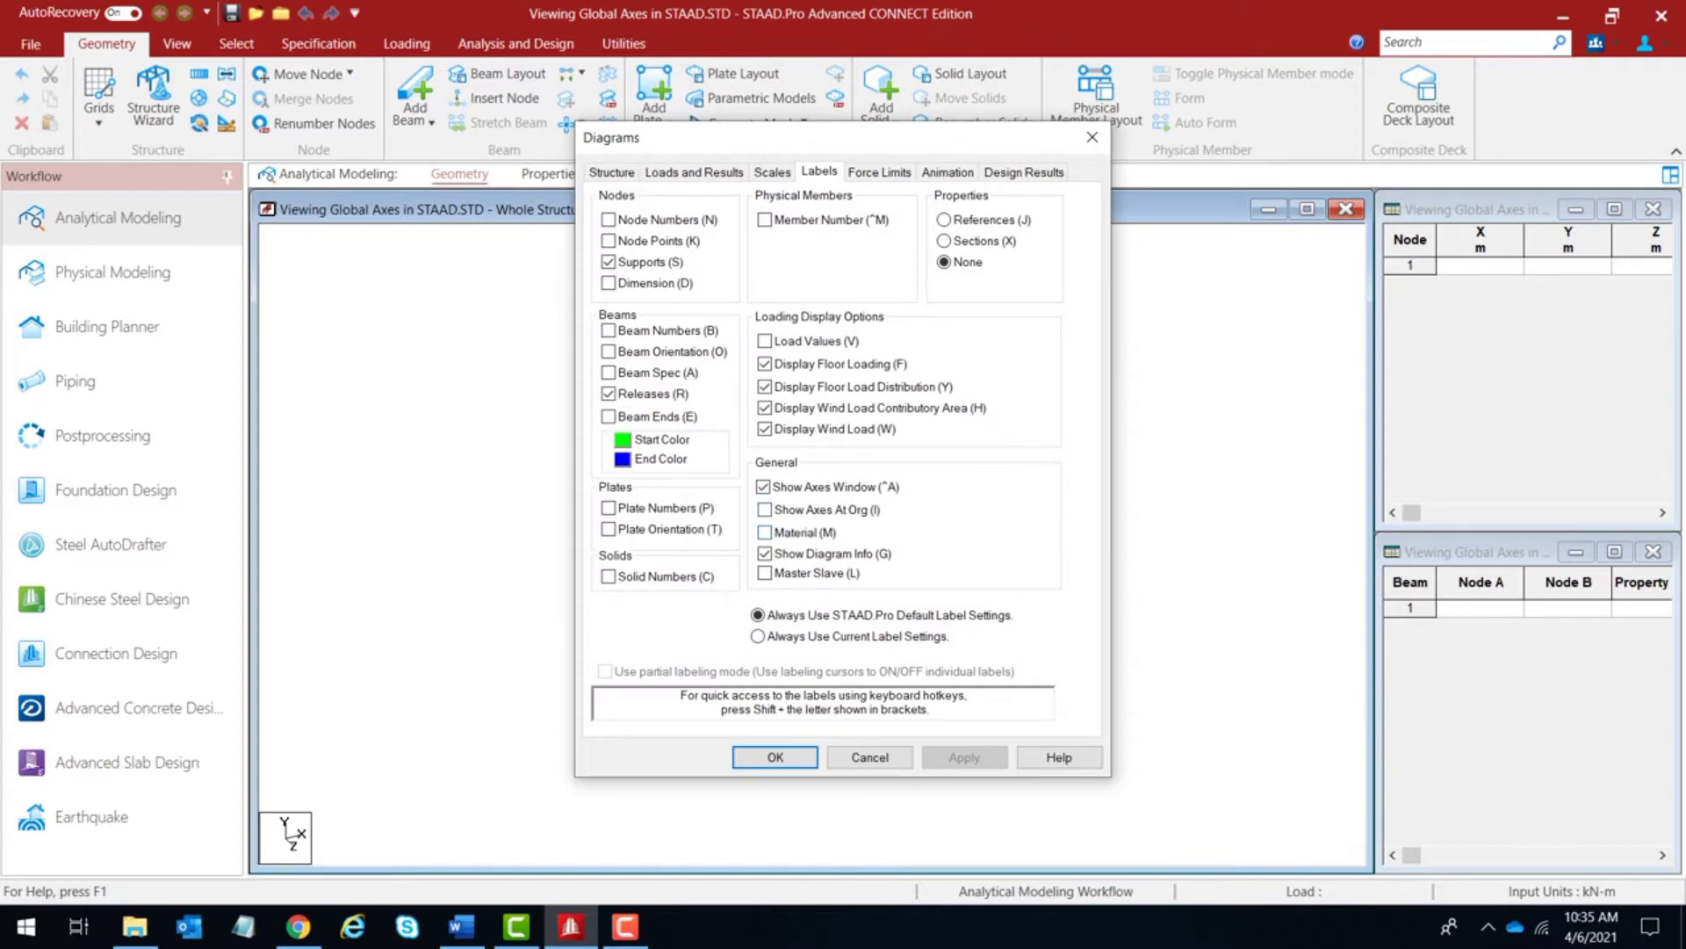
click(764, 510)
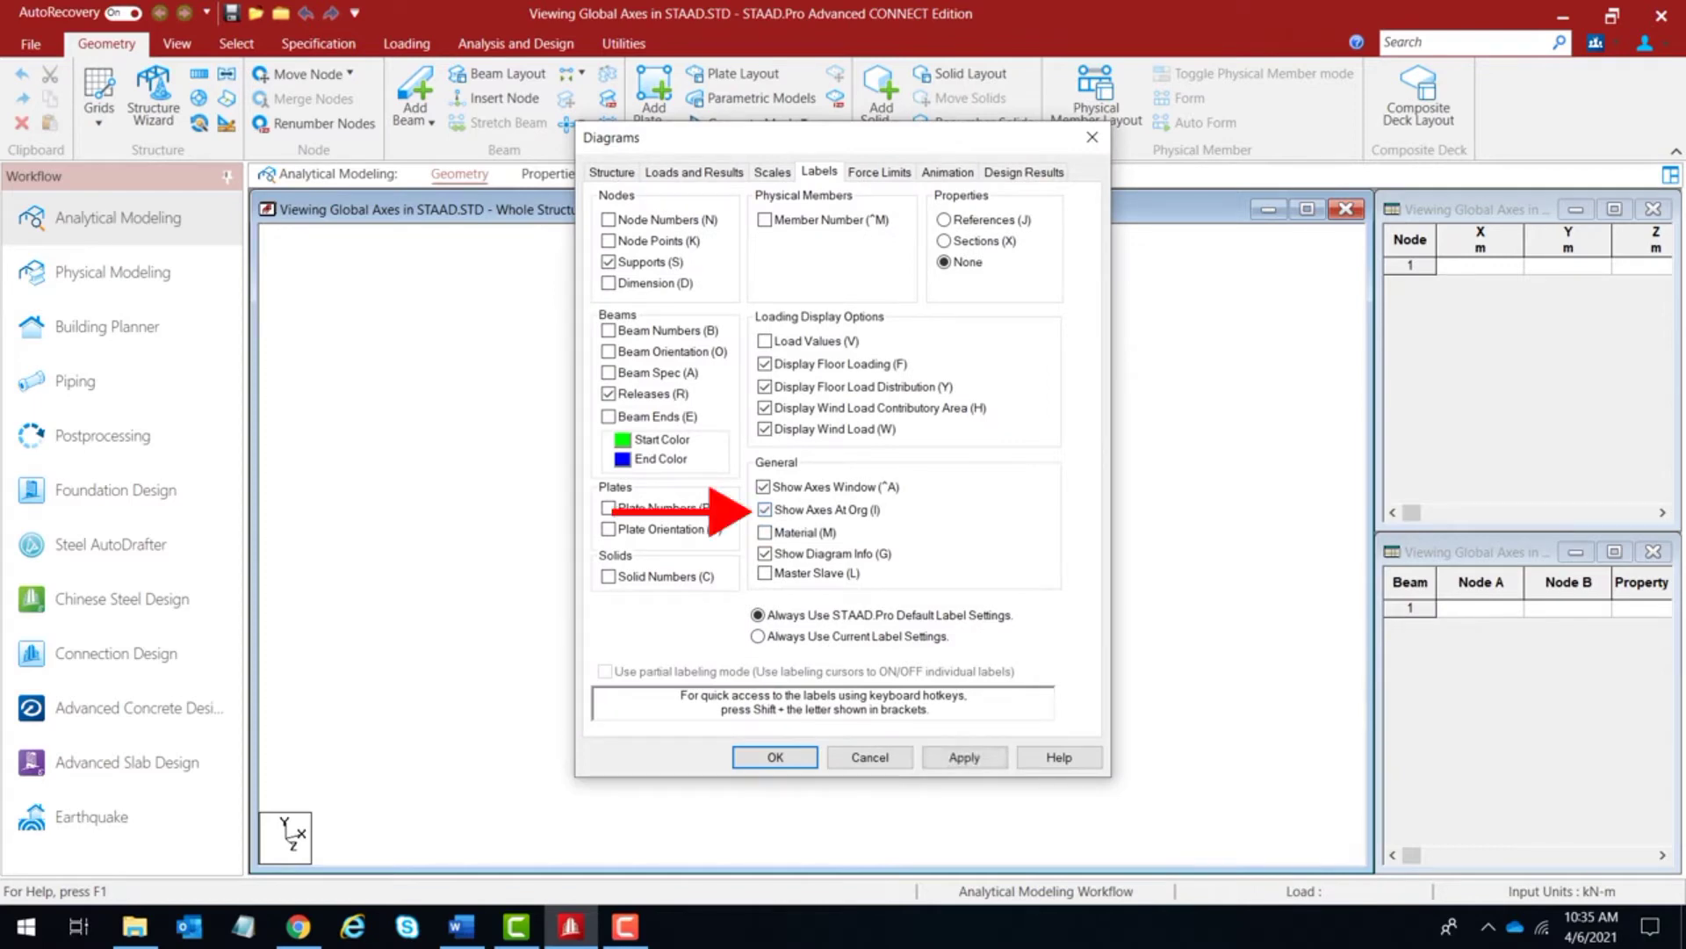
click(963, 757)
click(776, 758)
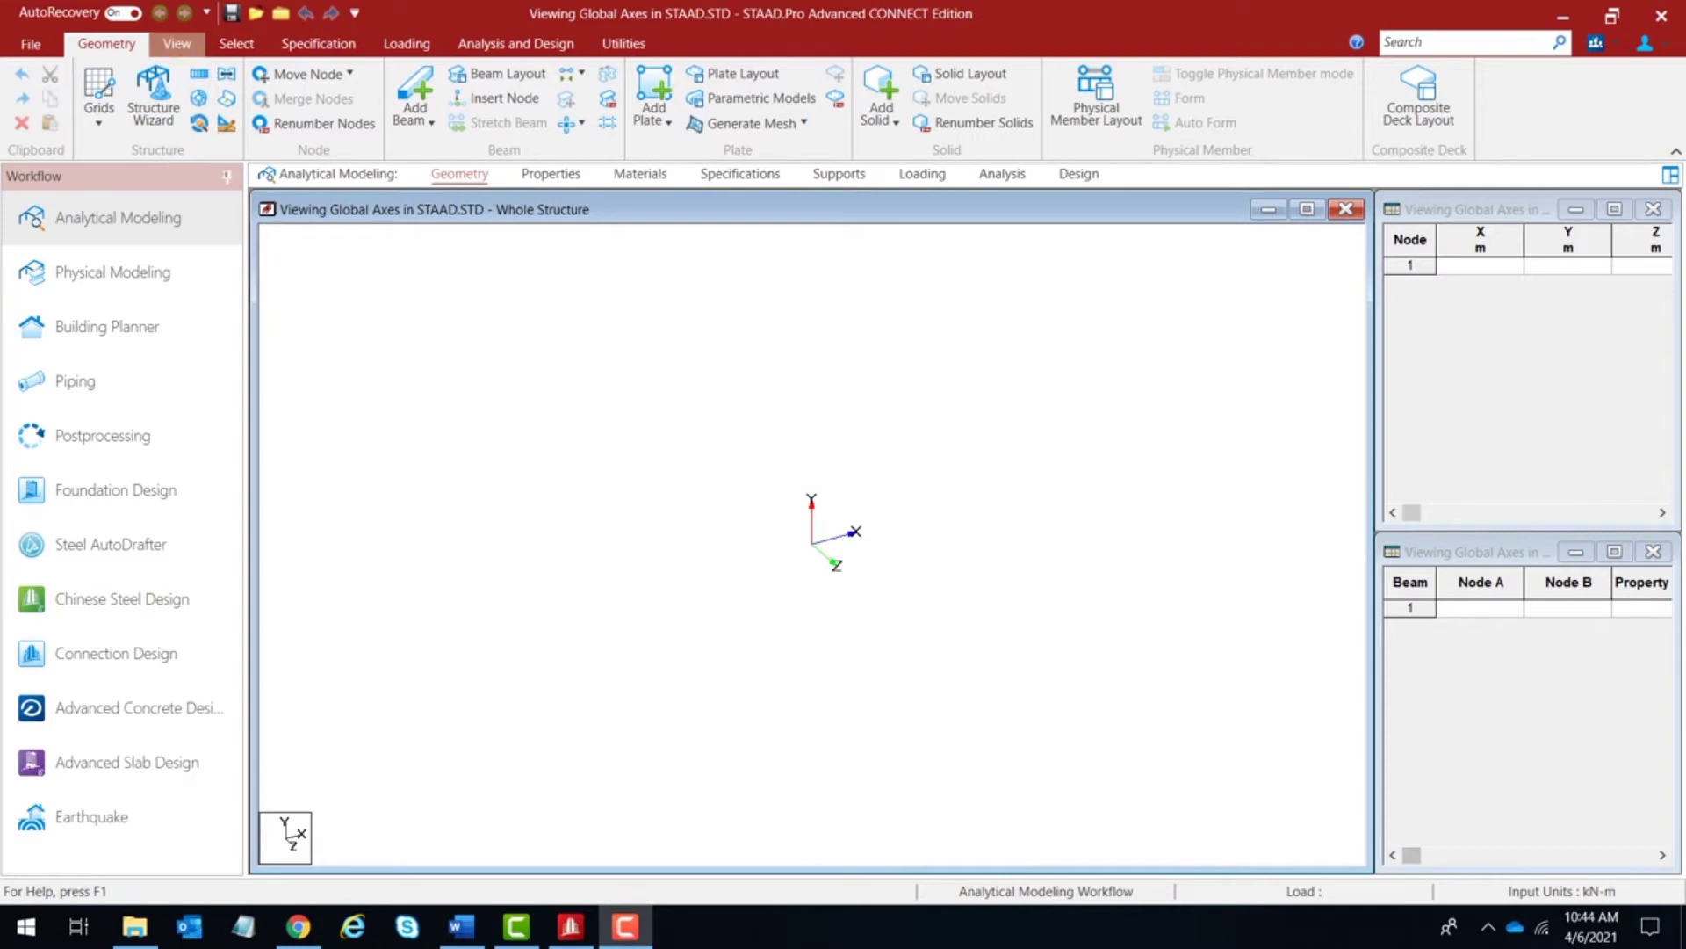
Switch the ribbon to the View tab for the viewing commands
click(177, 43)
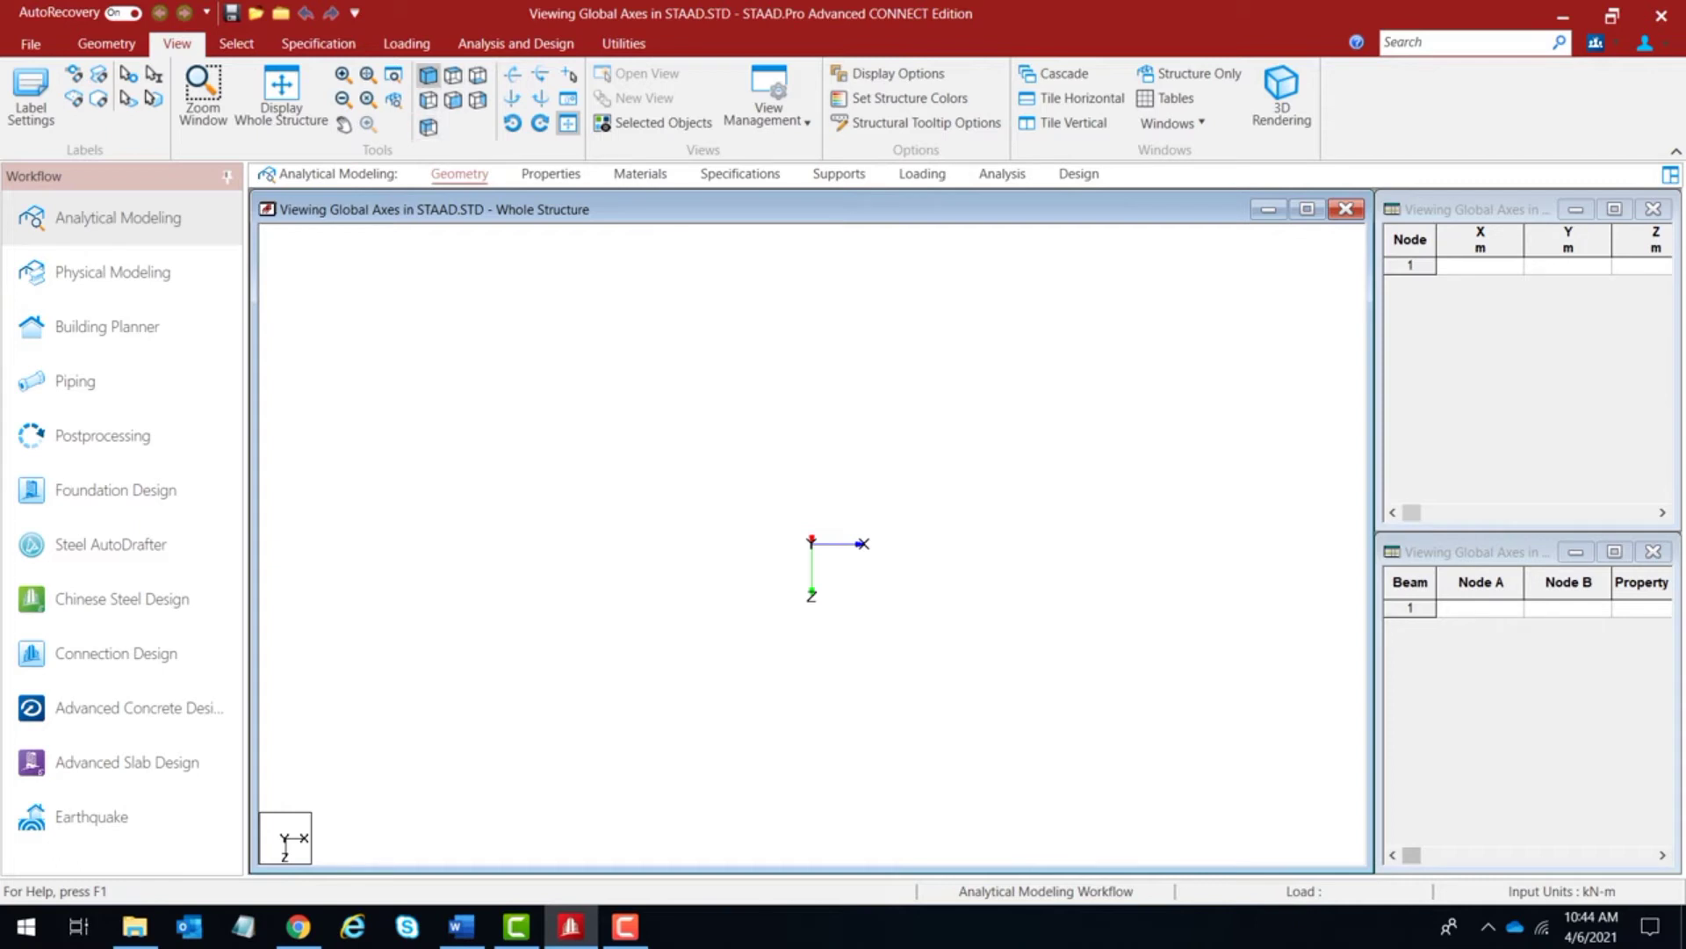
View the origin axes from Left and Front, returning to Isometric between views
click(428, 75)
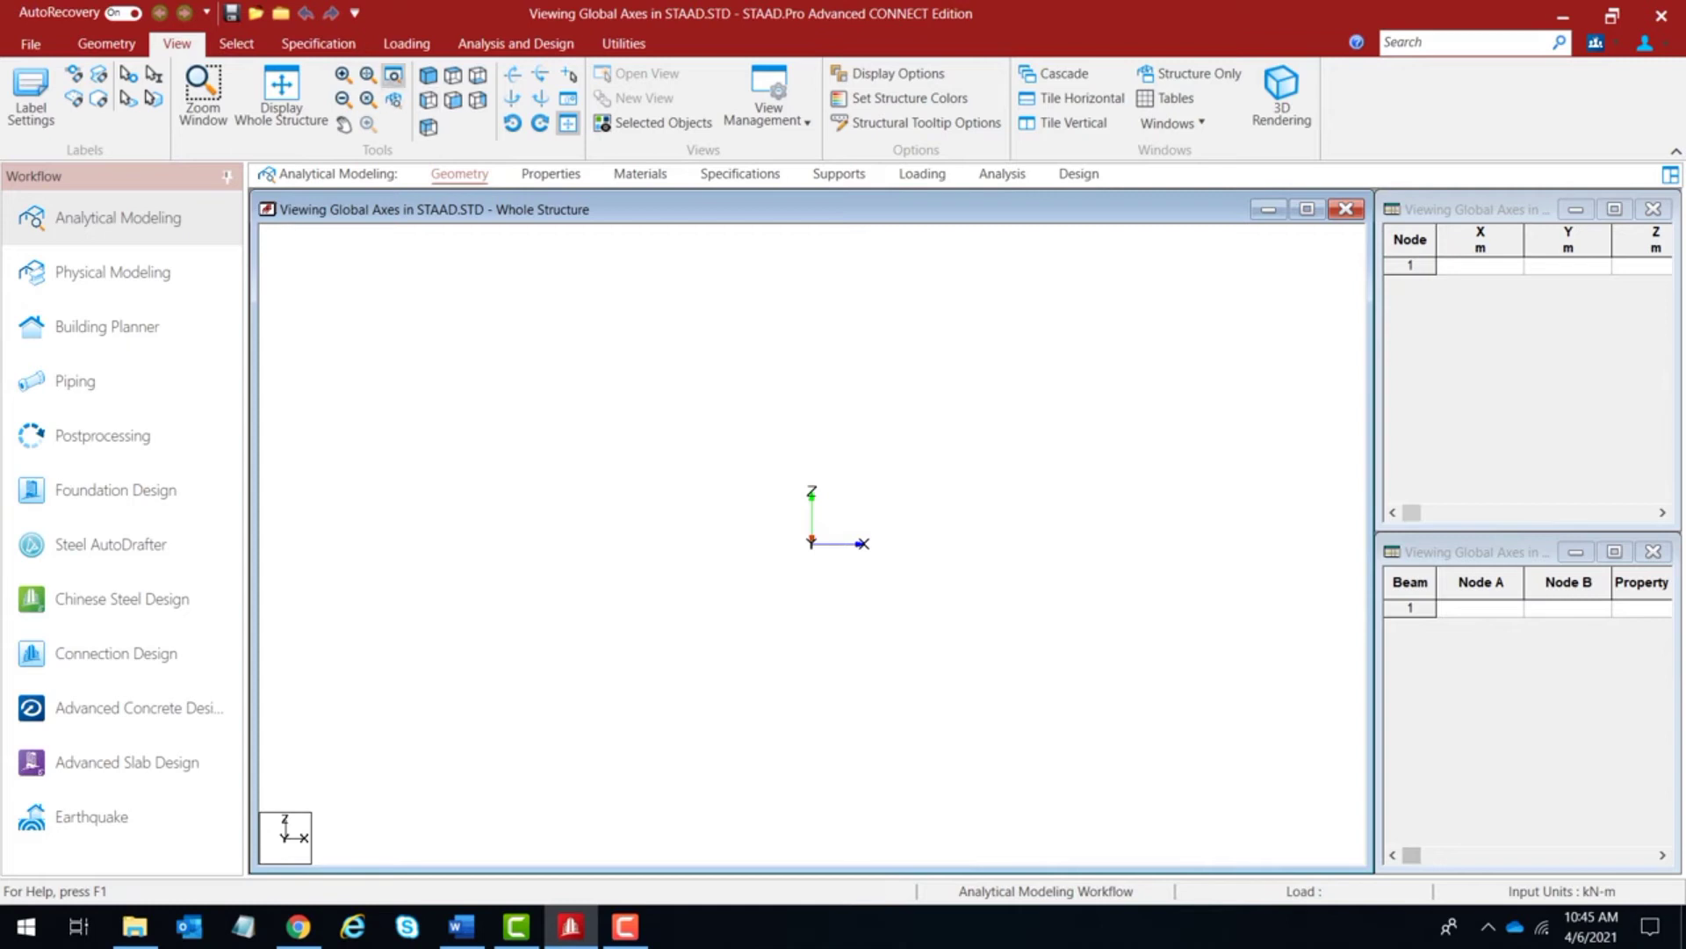
click(428, 75)
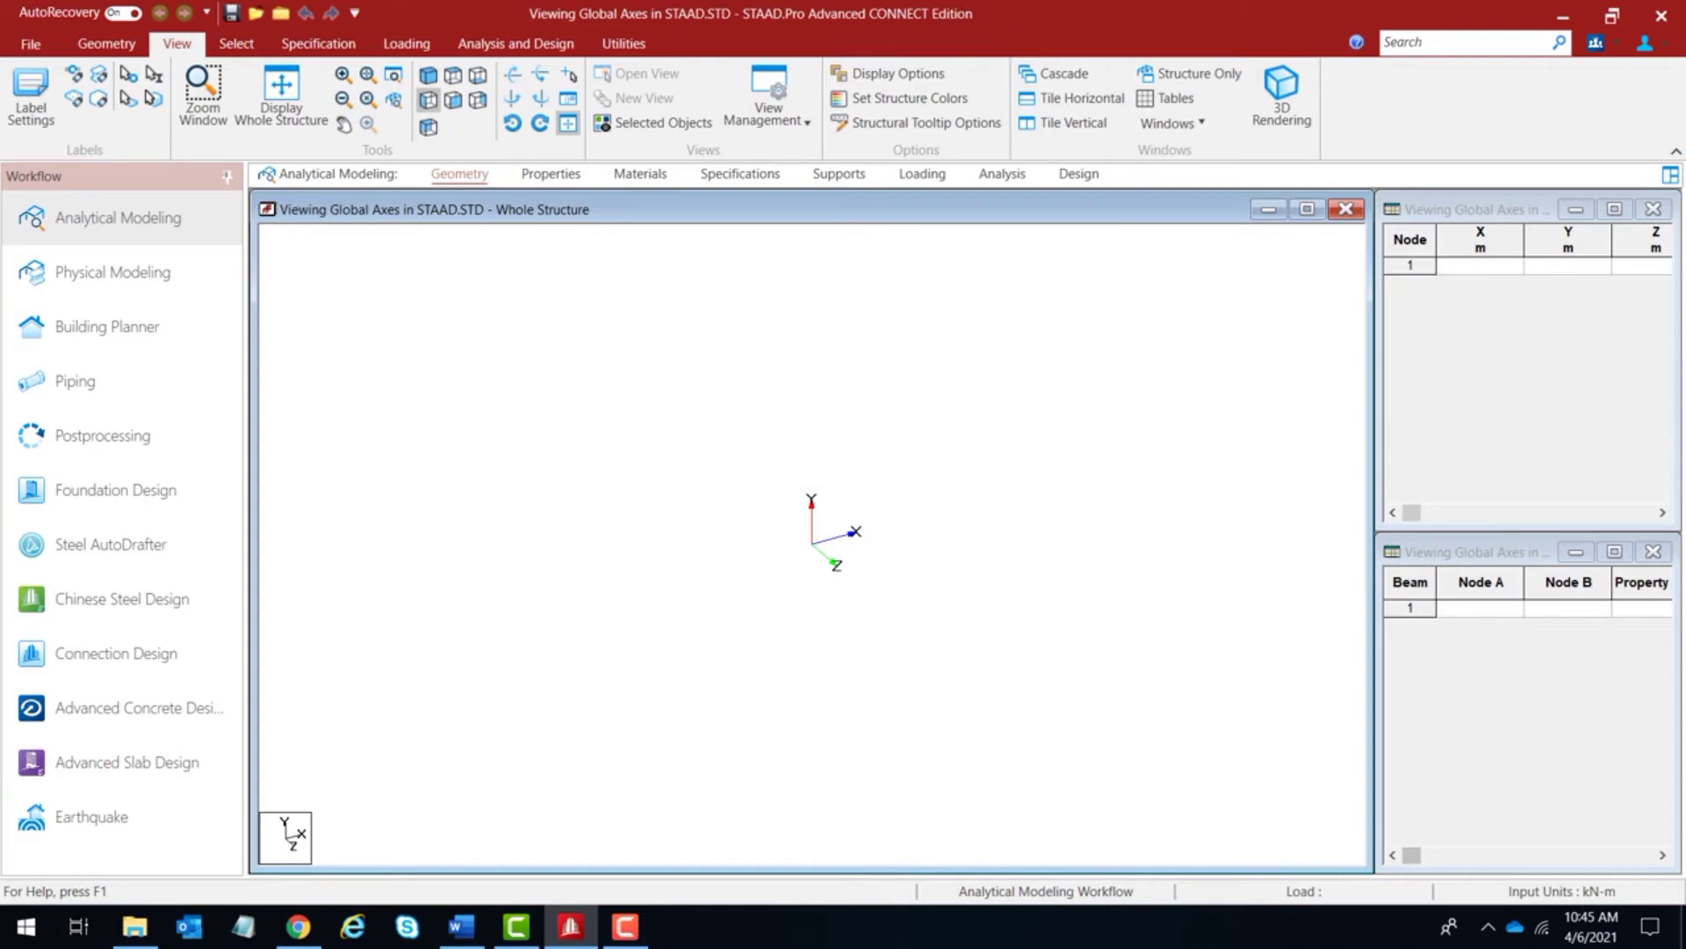
click(429, 99)
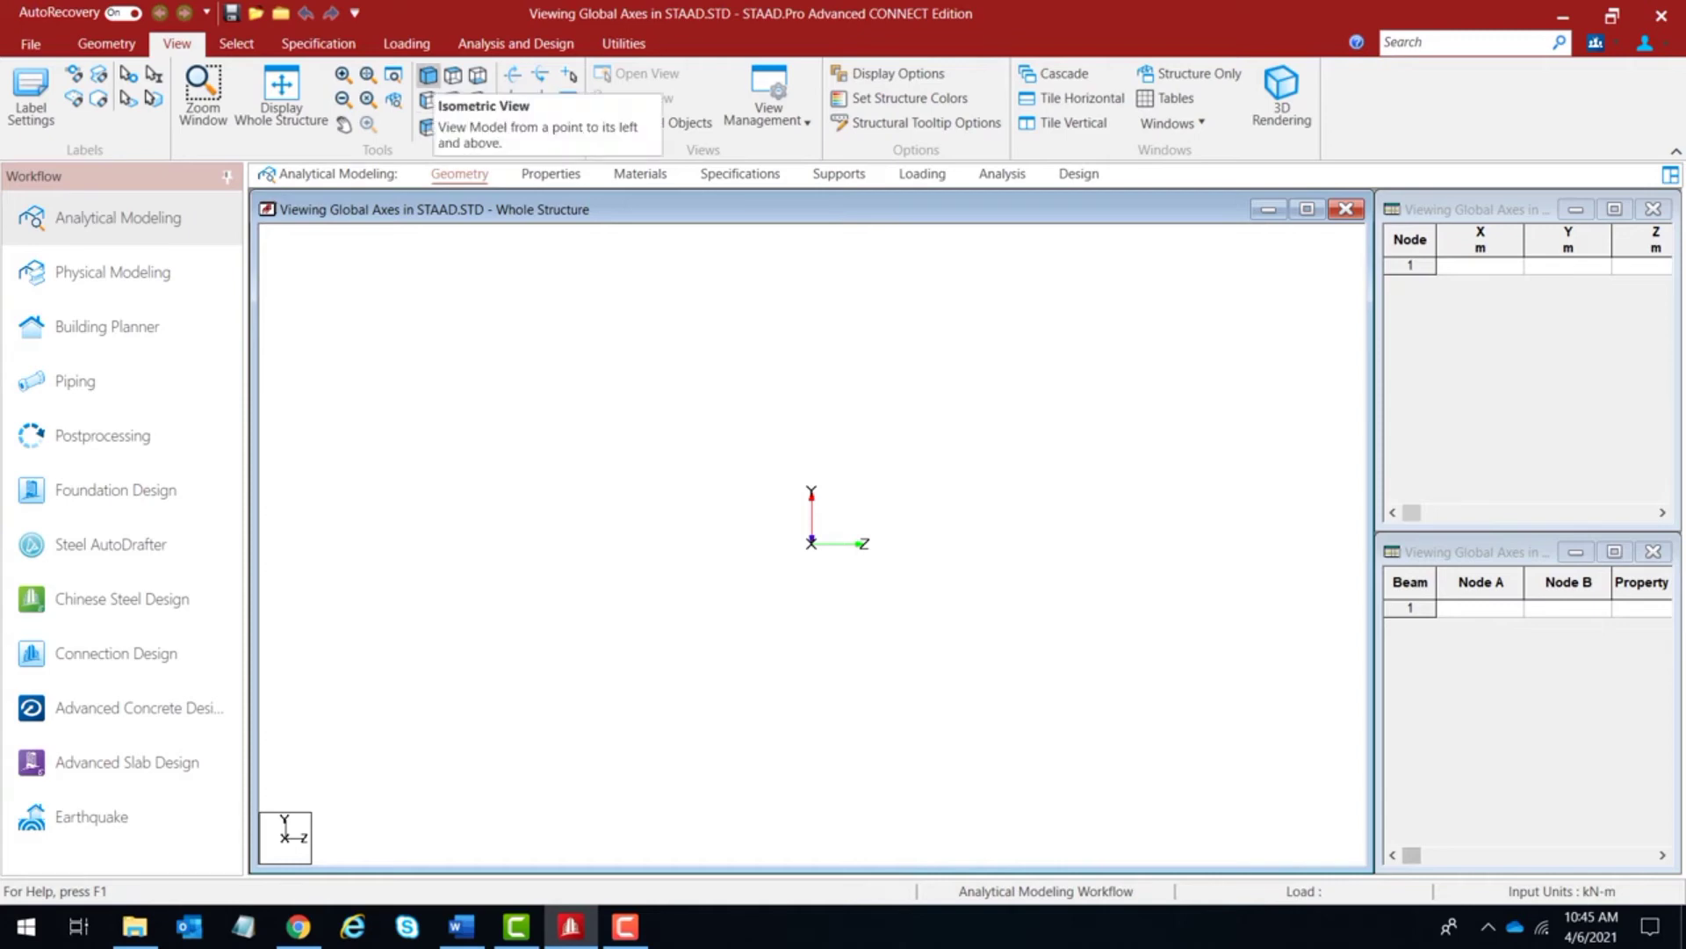
click(427, 75)
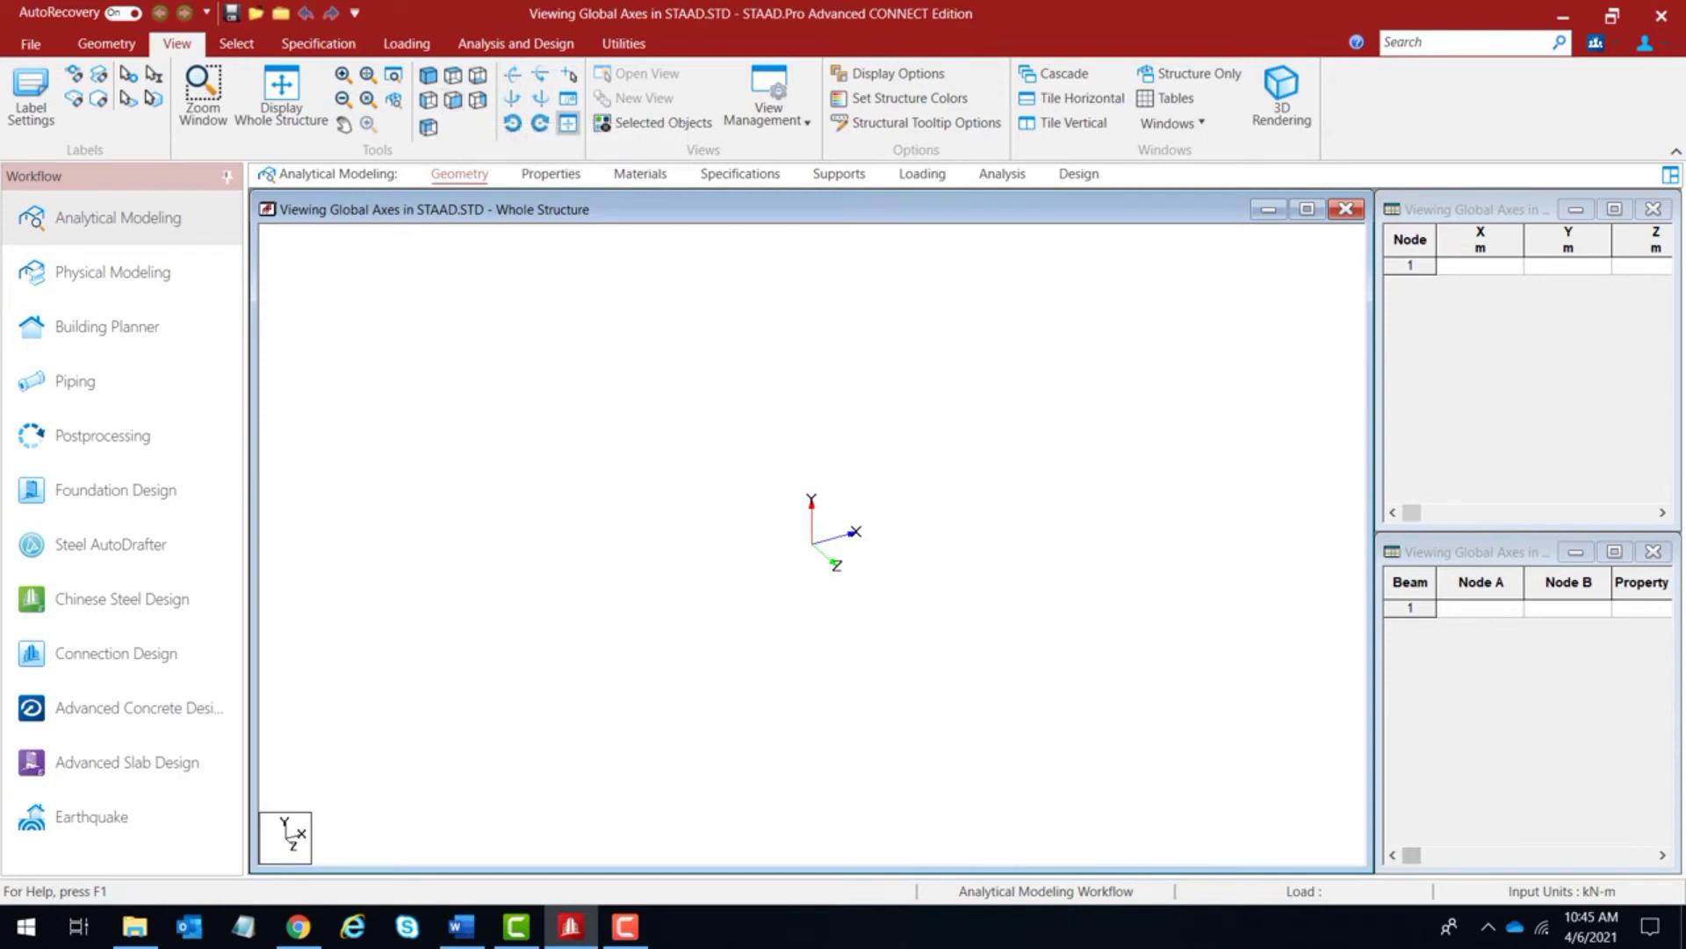
click(452, 100)
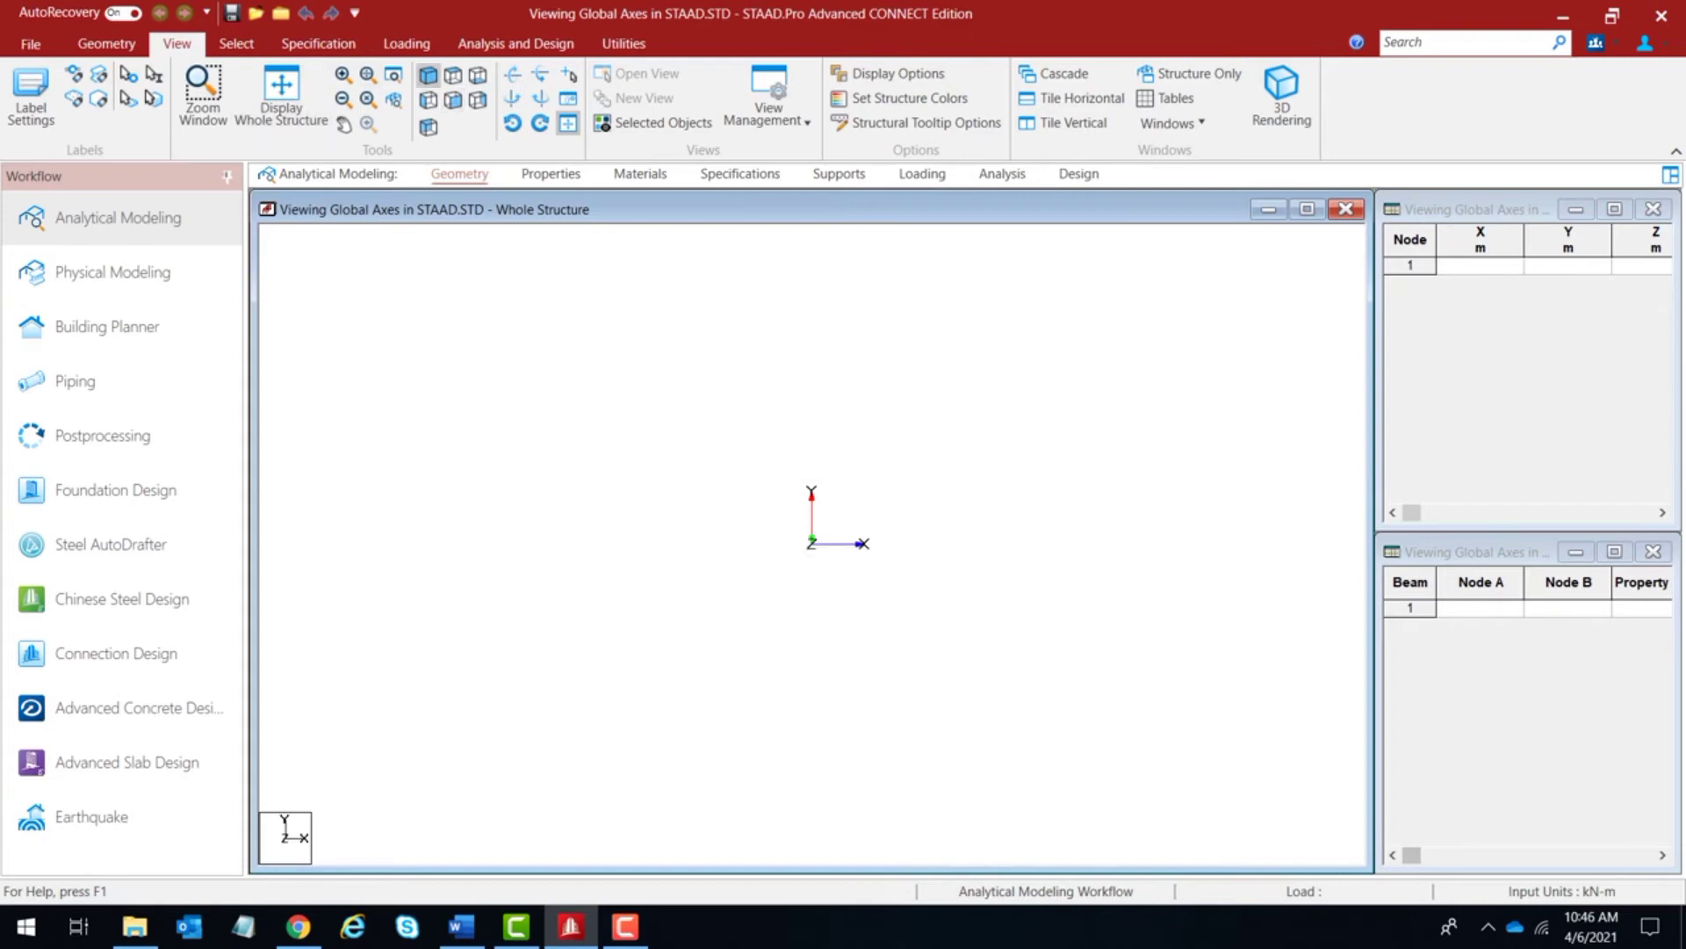
click(428, 75)
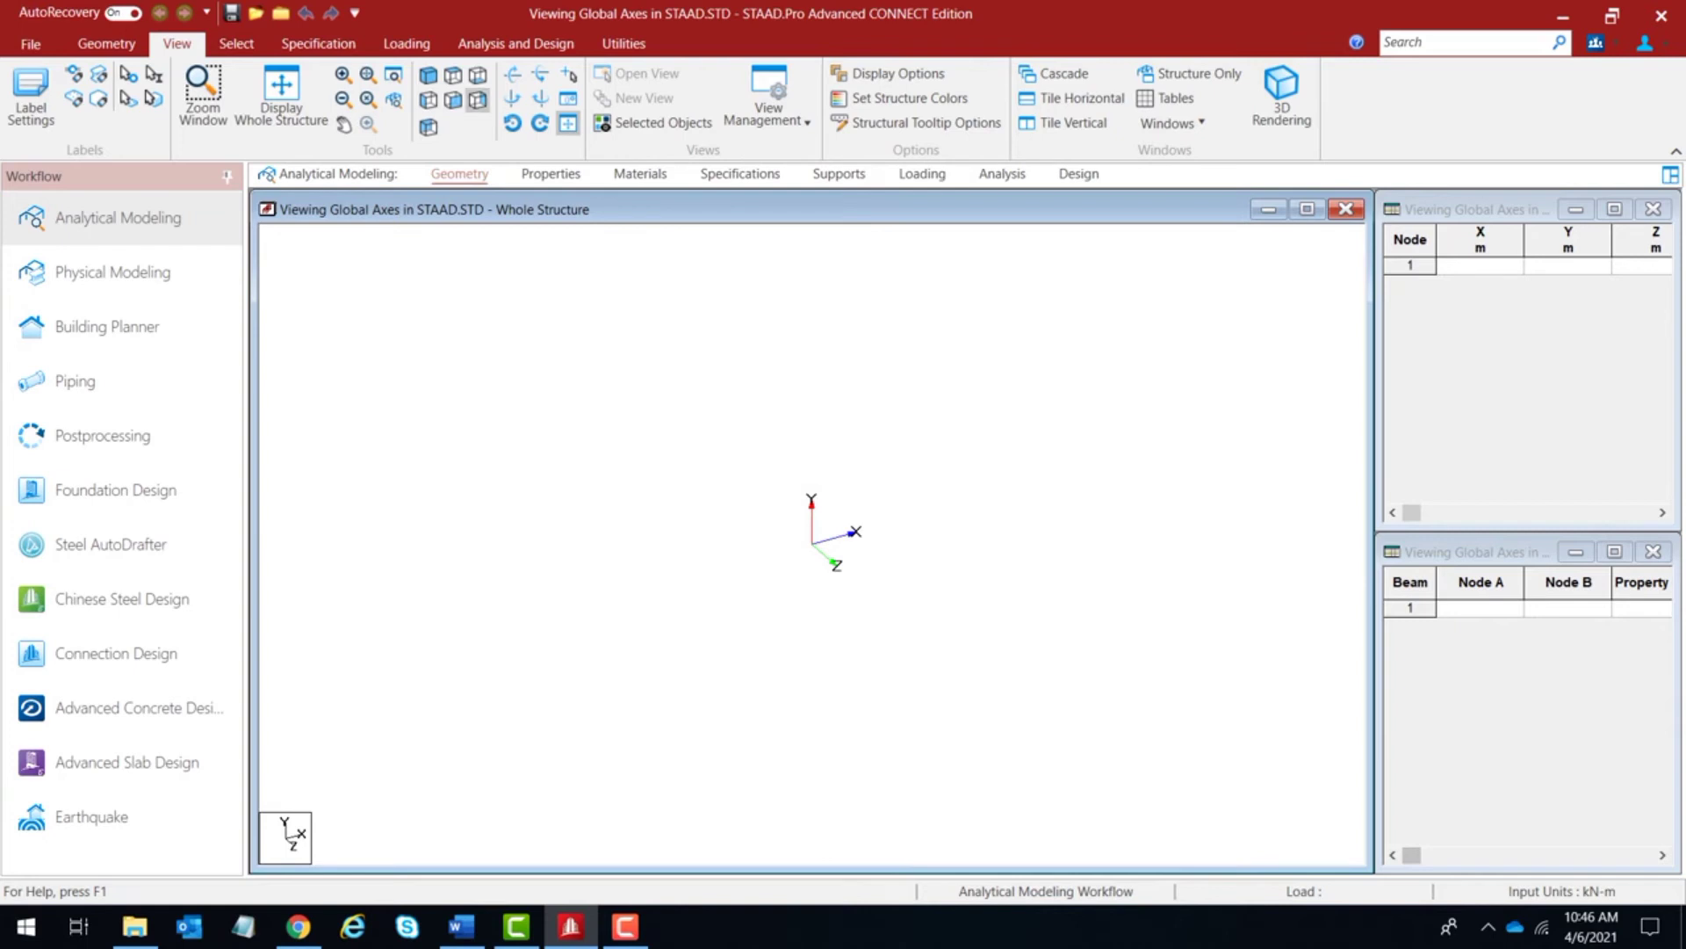
View the axes from Right and Back, returning to Isometric, then rotate one step
click(477, 100)
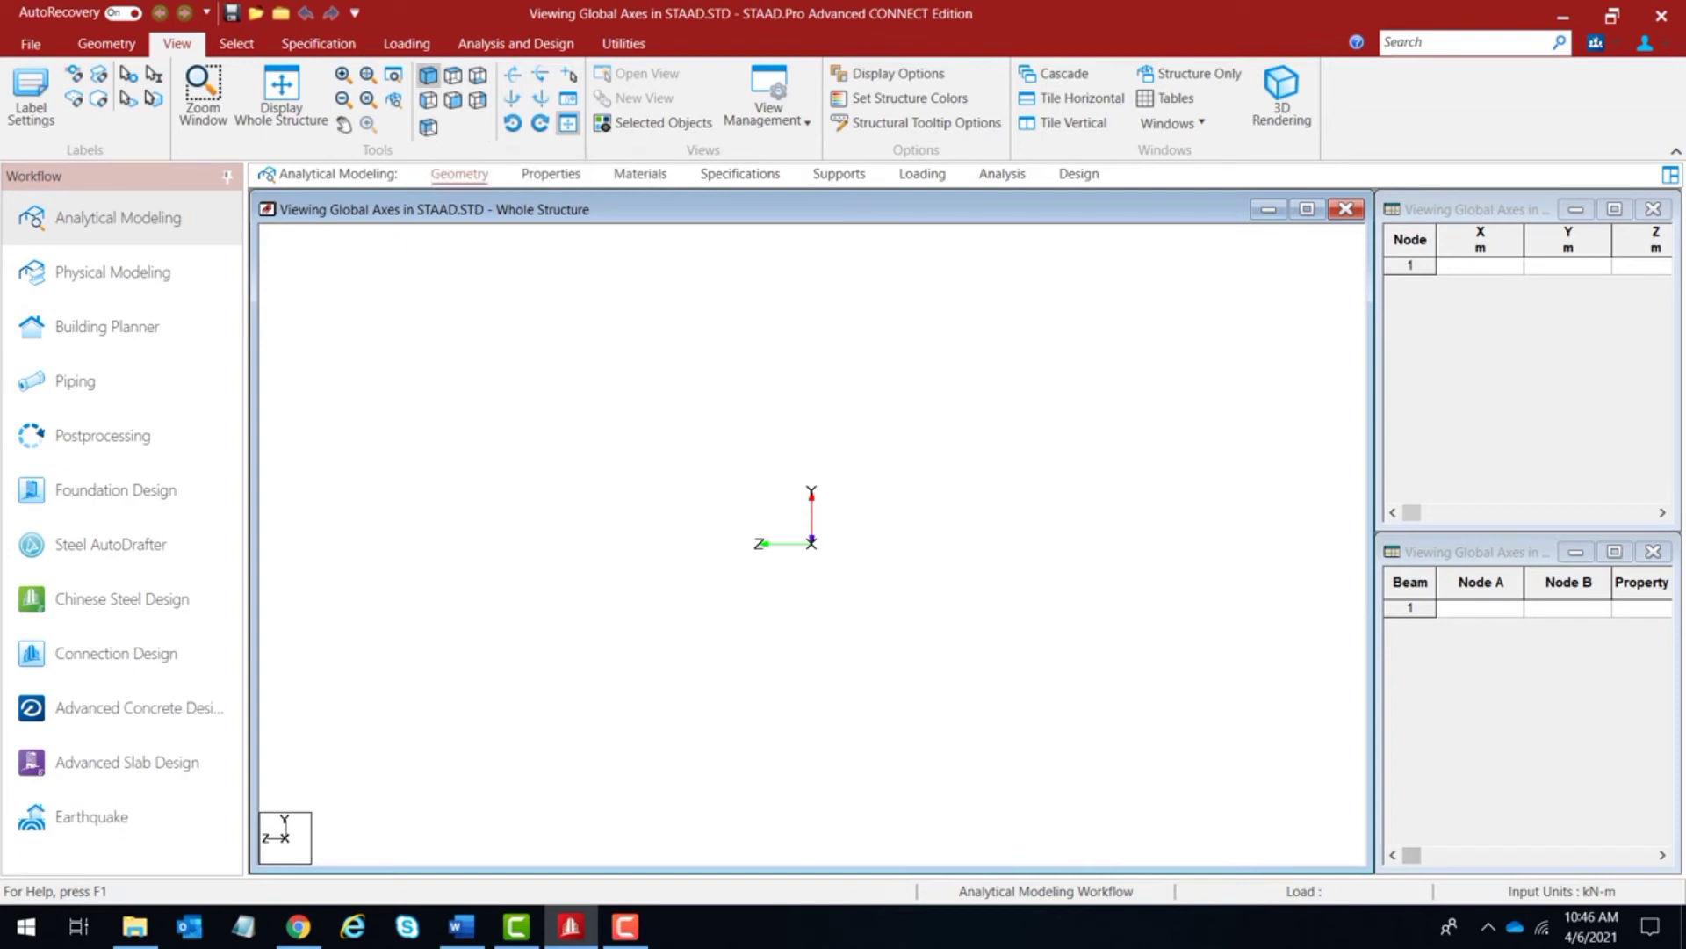
click(428, 75)
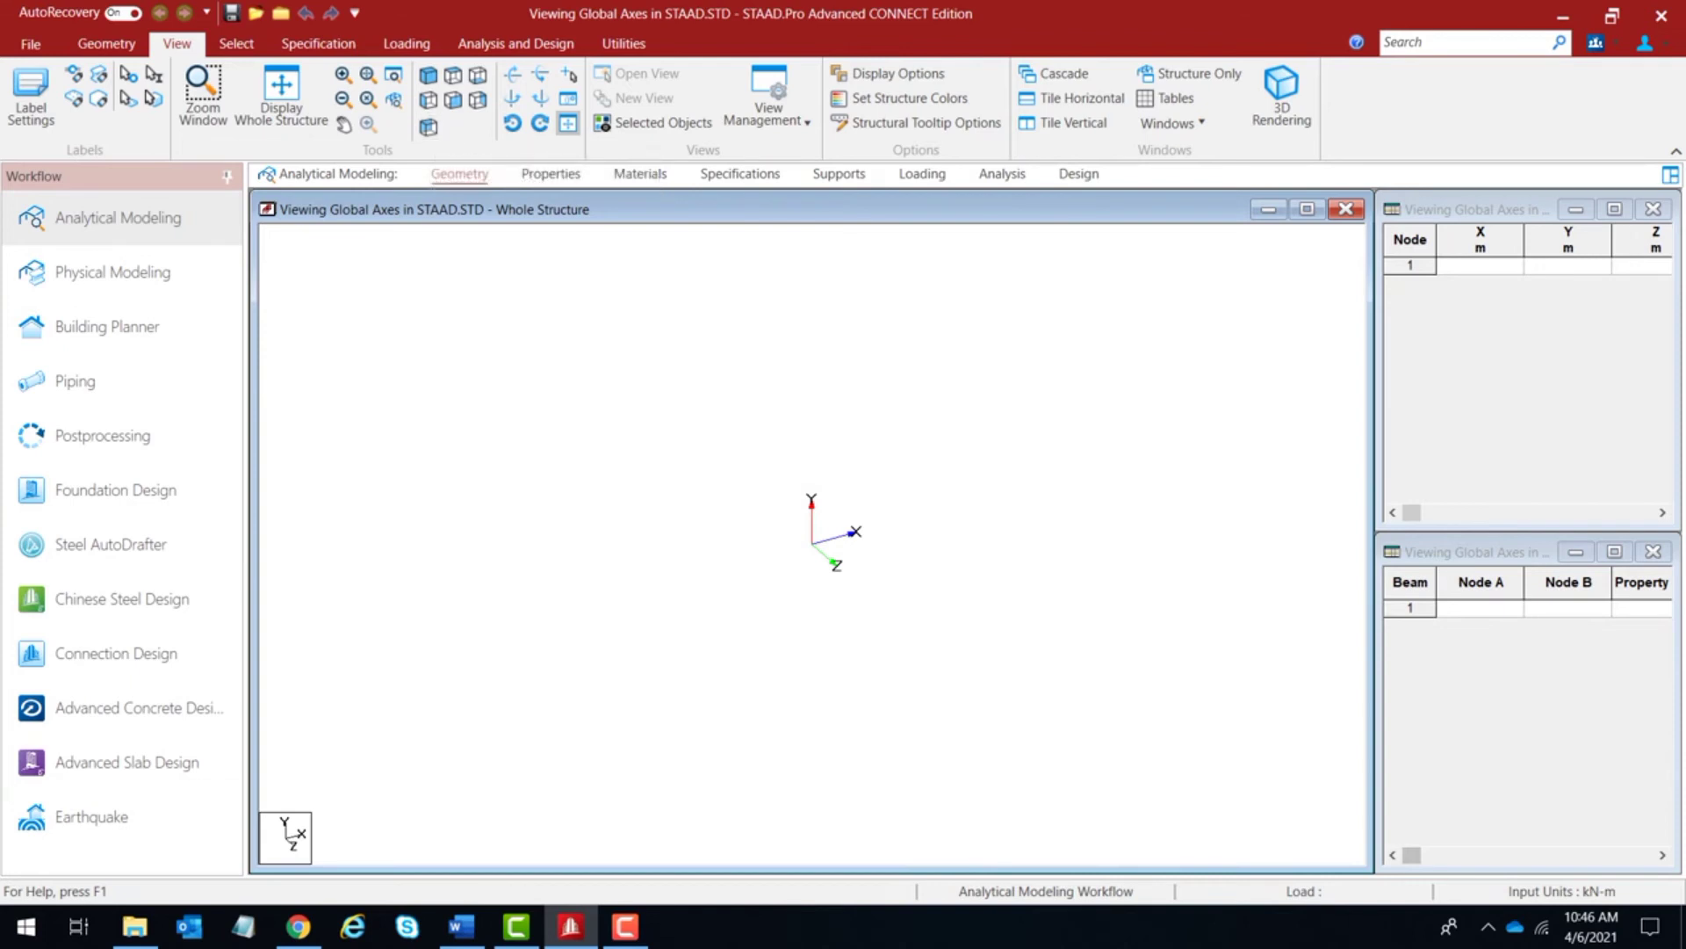
click(428, 127)
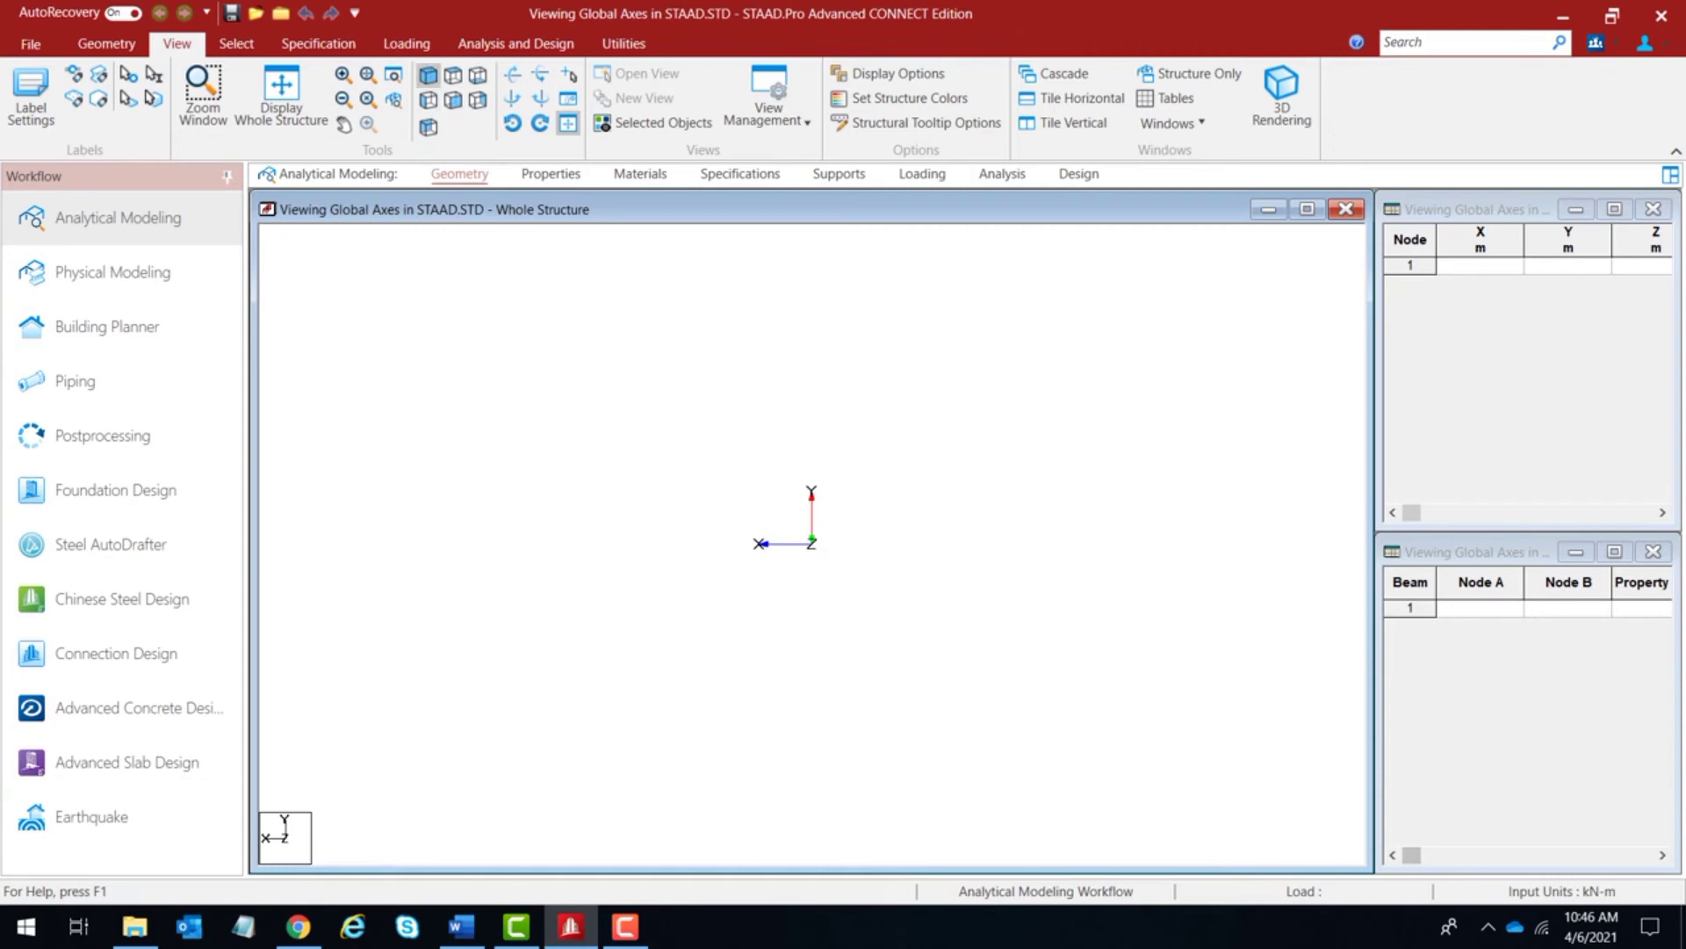
click(428, 74)
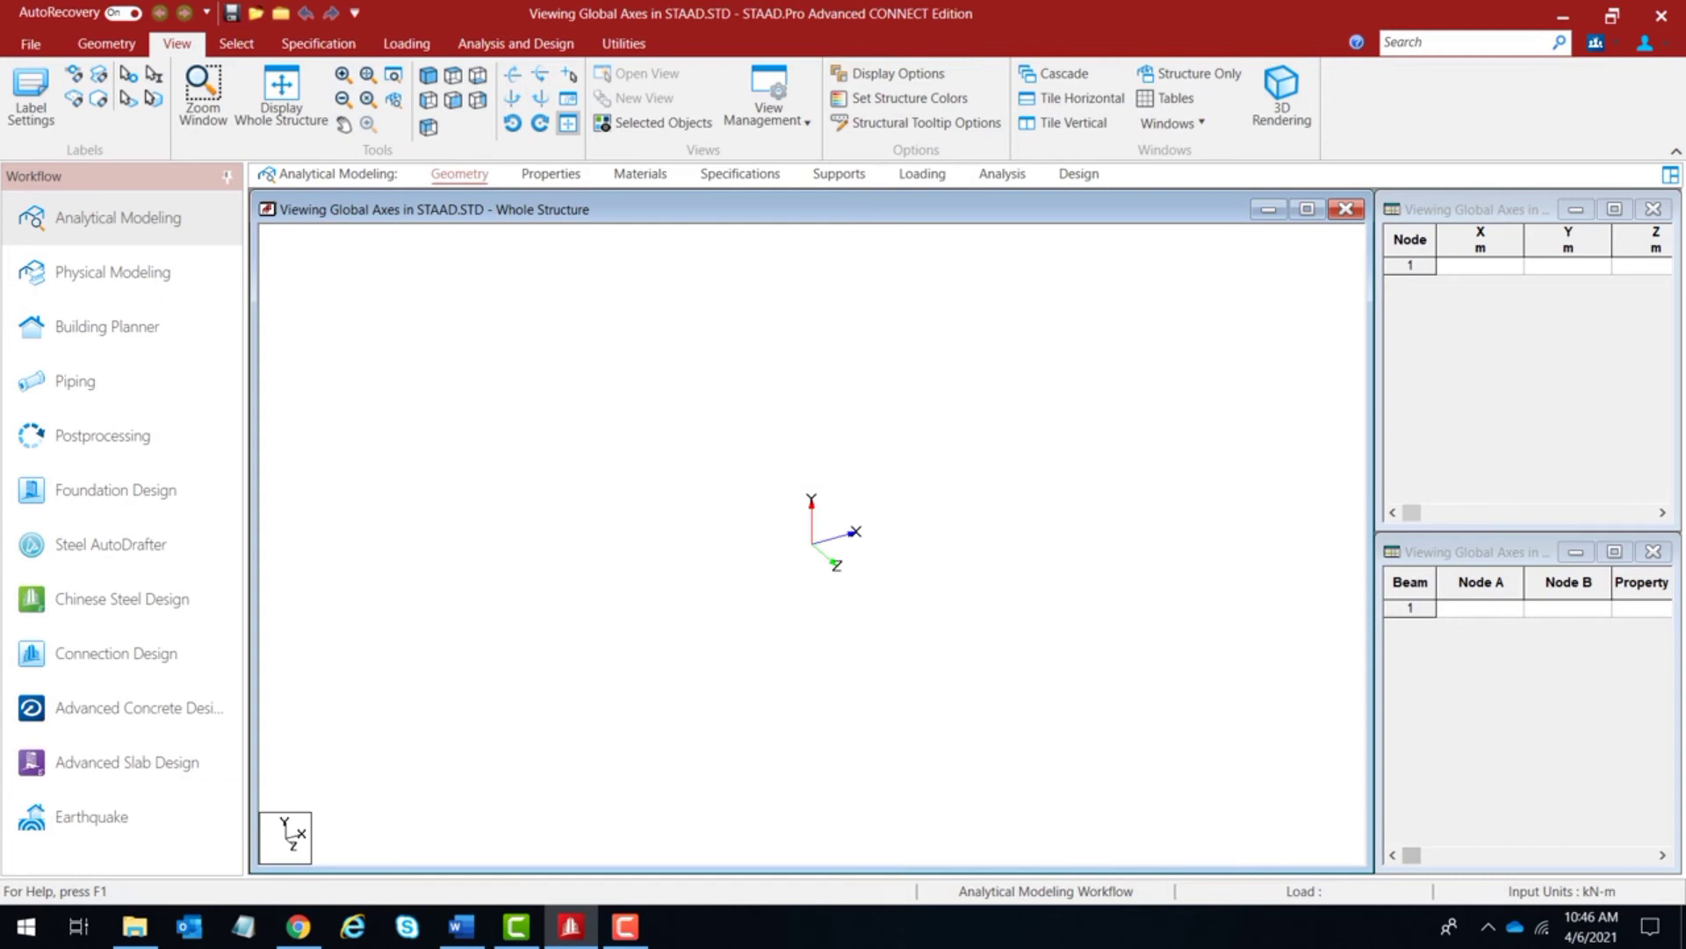
click(512, 73)
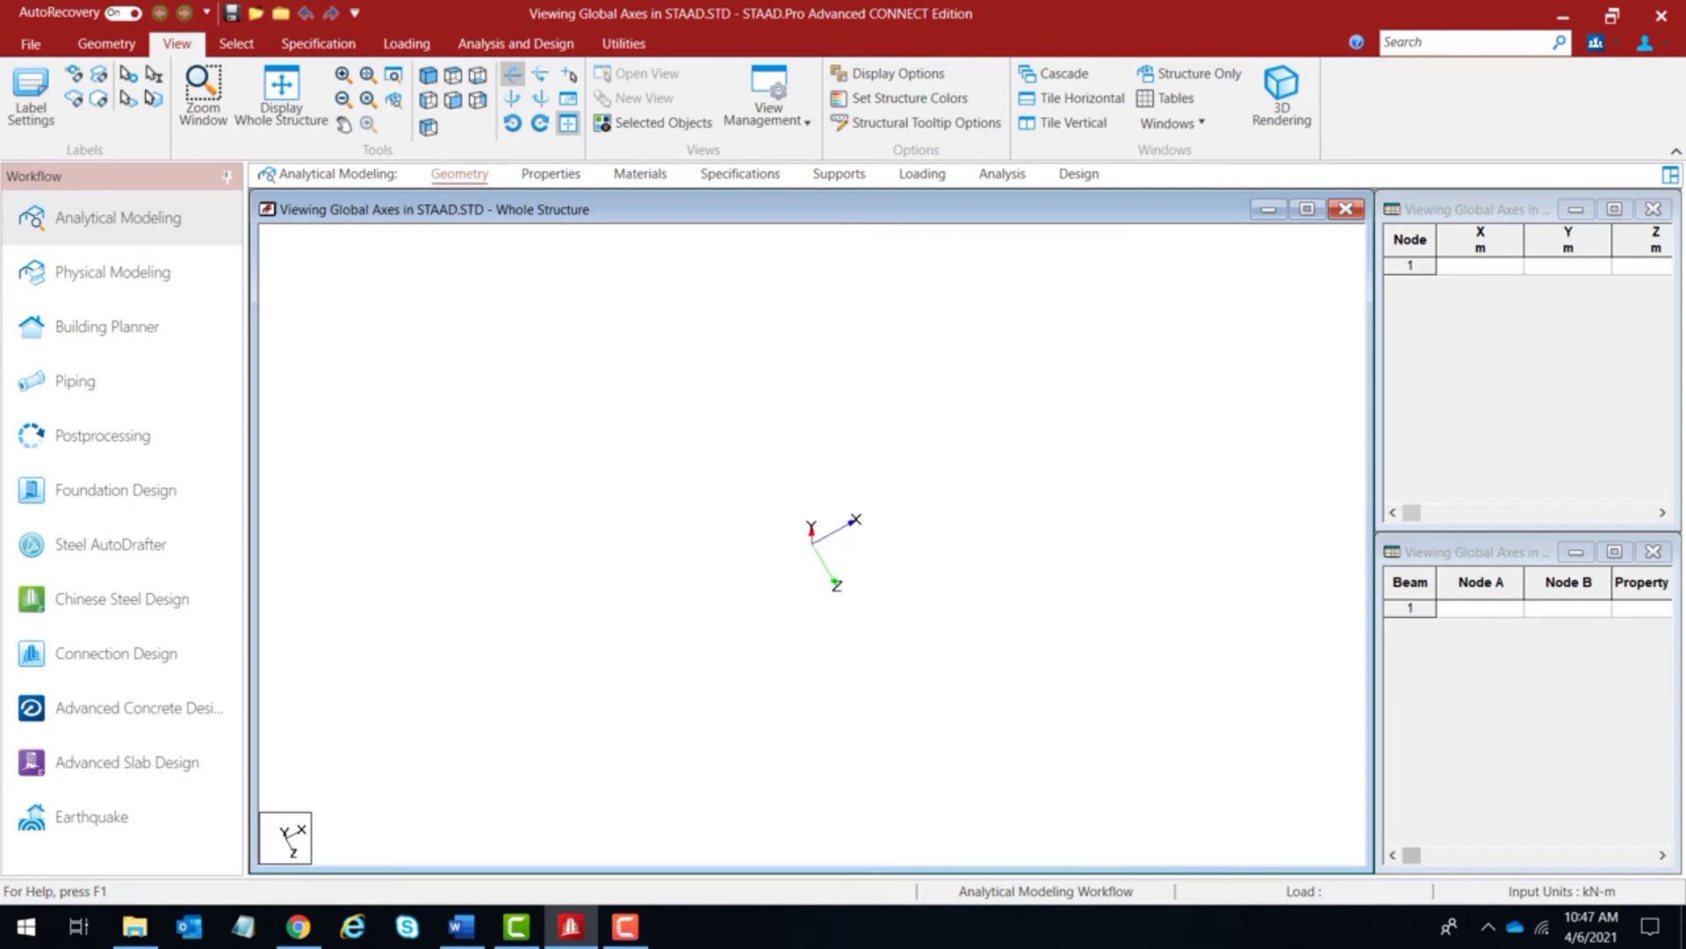
Go from Top to Isometric view, then rotate the model down three steps
click(453, 74)
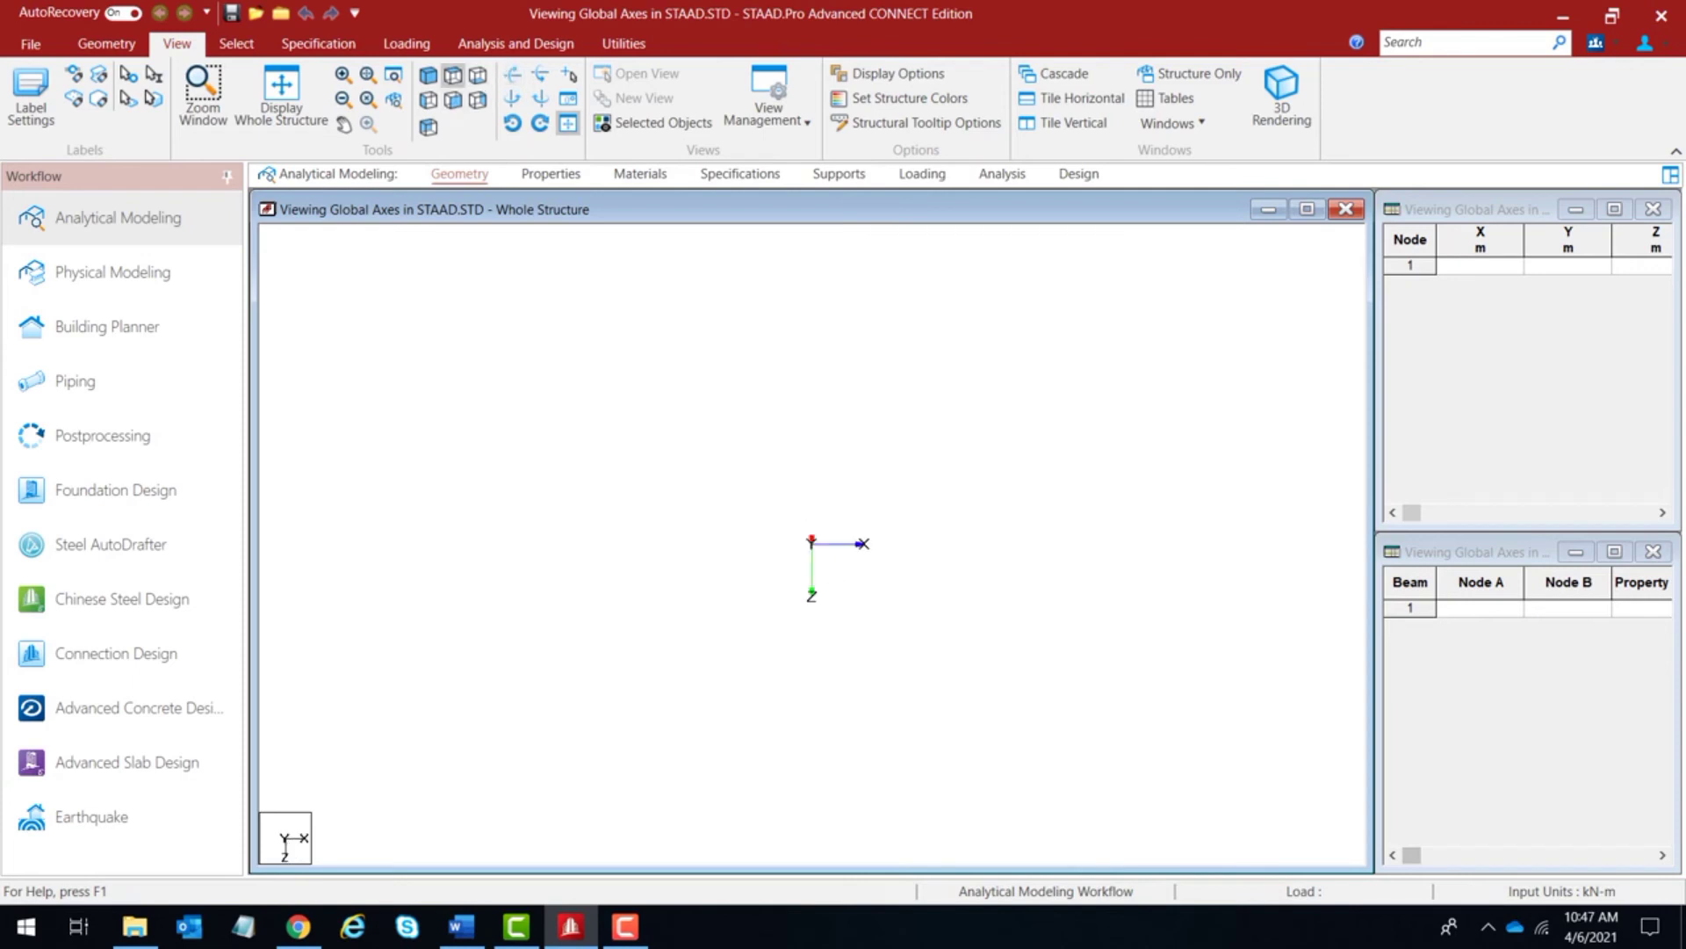
click(428, 74)
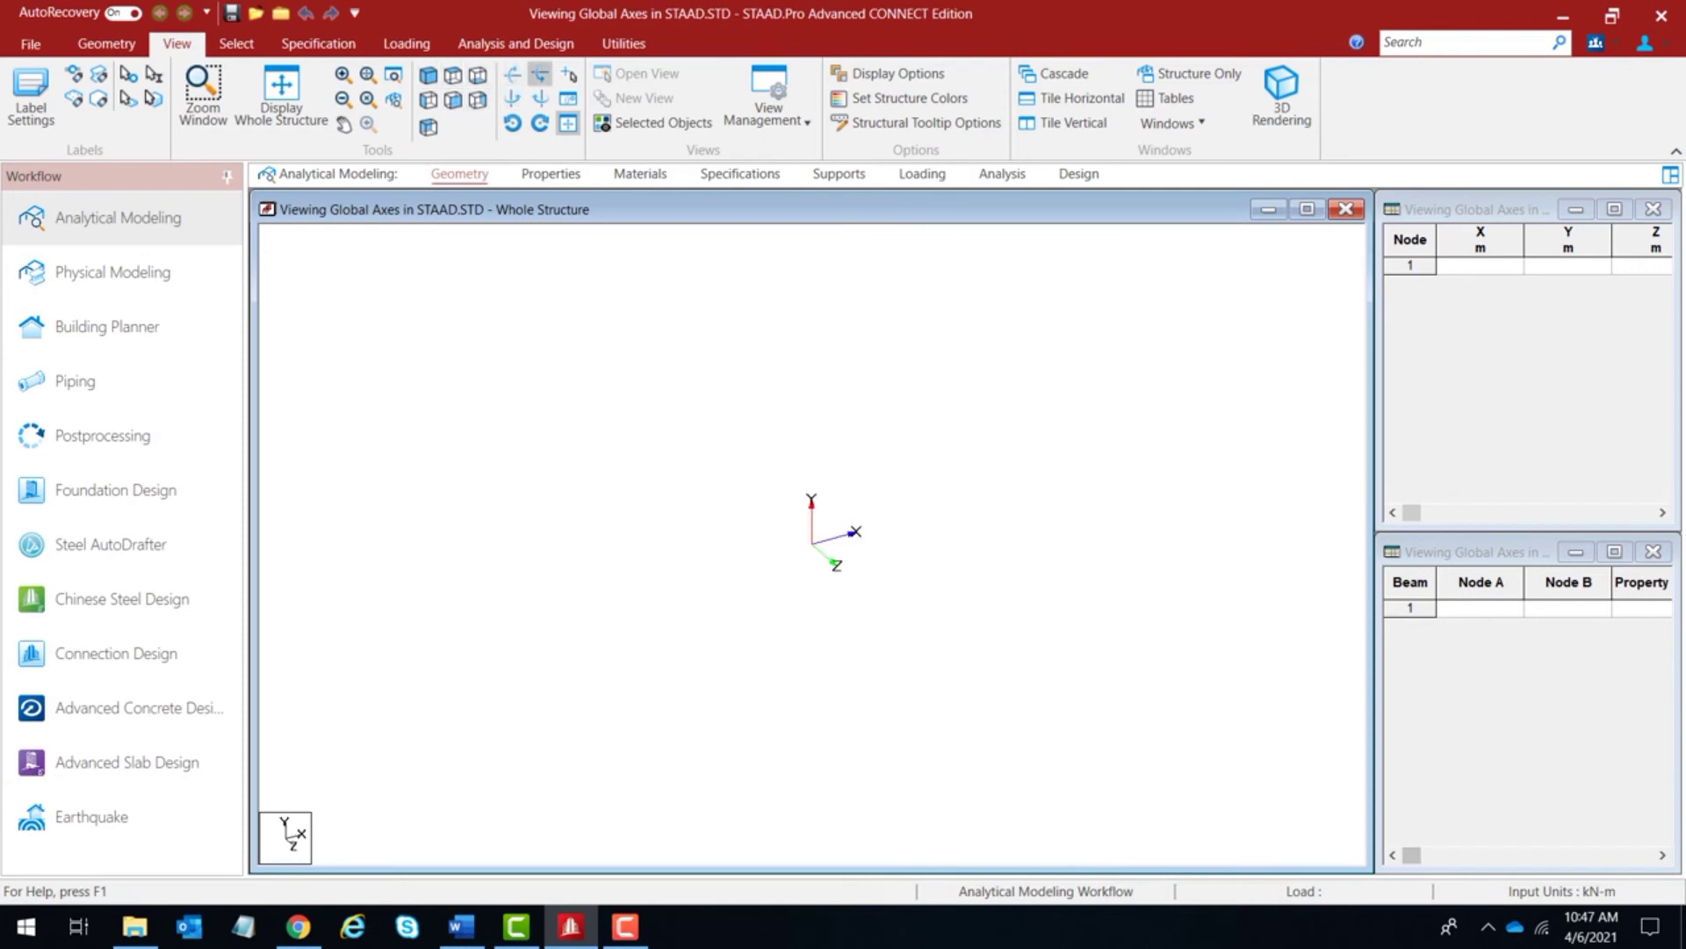
click(541, 75)
click(540, 75)
click(540, 75)
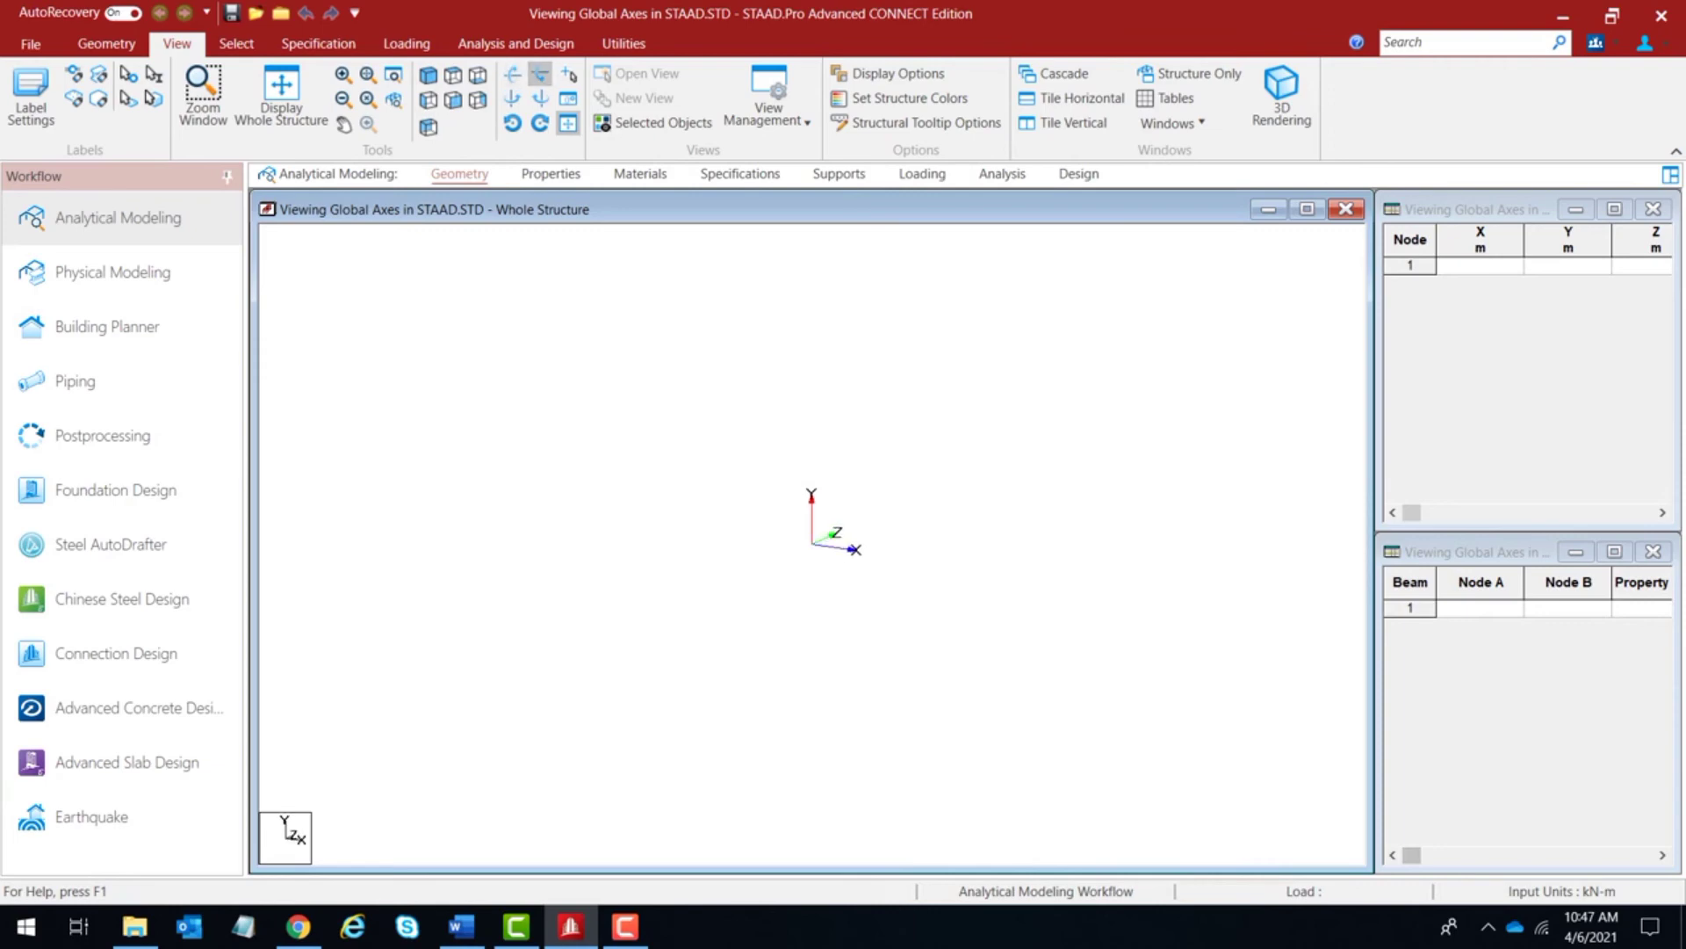
Turn the model about its vertical axis four steps, then seven steps back
click(512, 98)
click(512, 98)
click(512, 98)
click(512, 98)
click(540, 98)
click(540, 98)
click(540, 98)
click(541, 98)
click(540, 98)
click(540, 97)
click(540, 98)
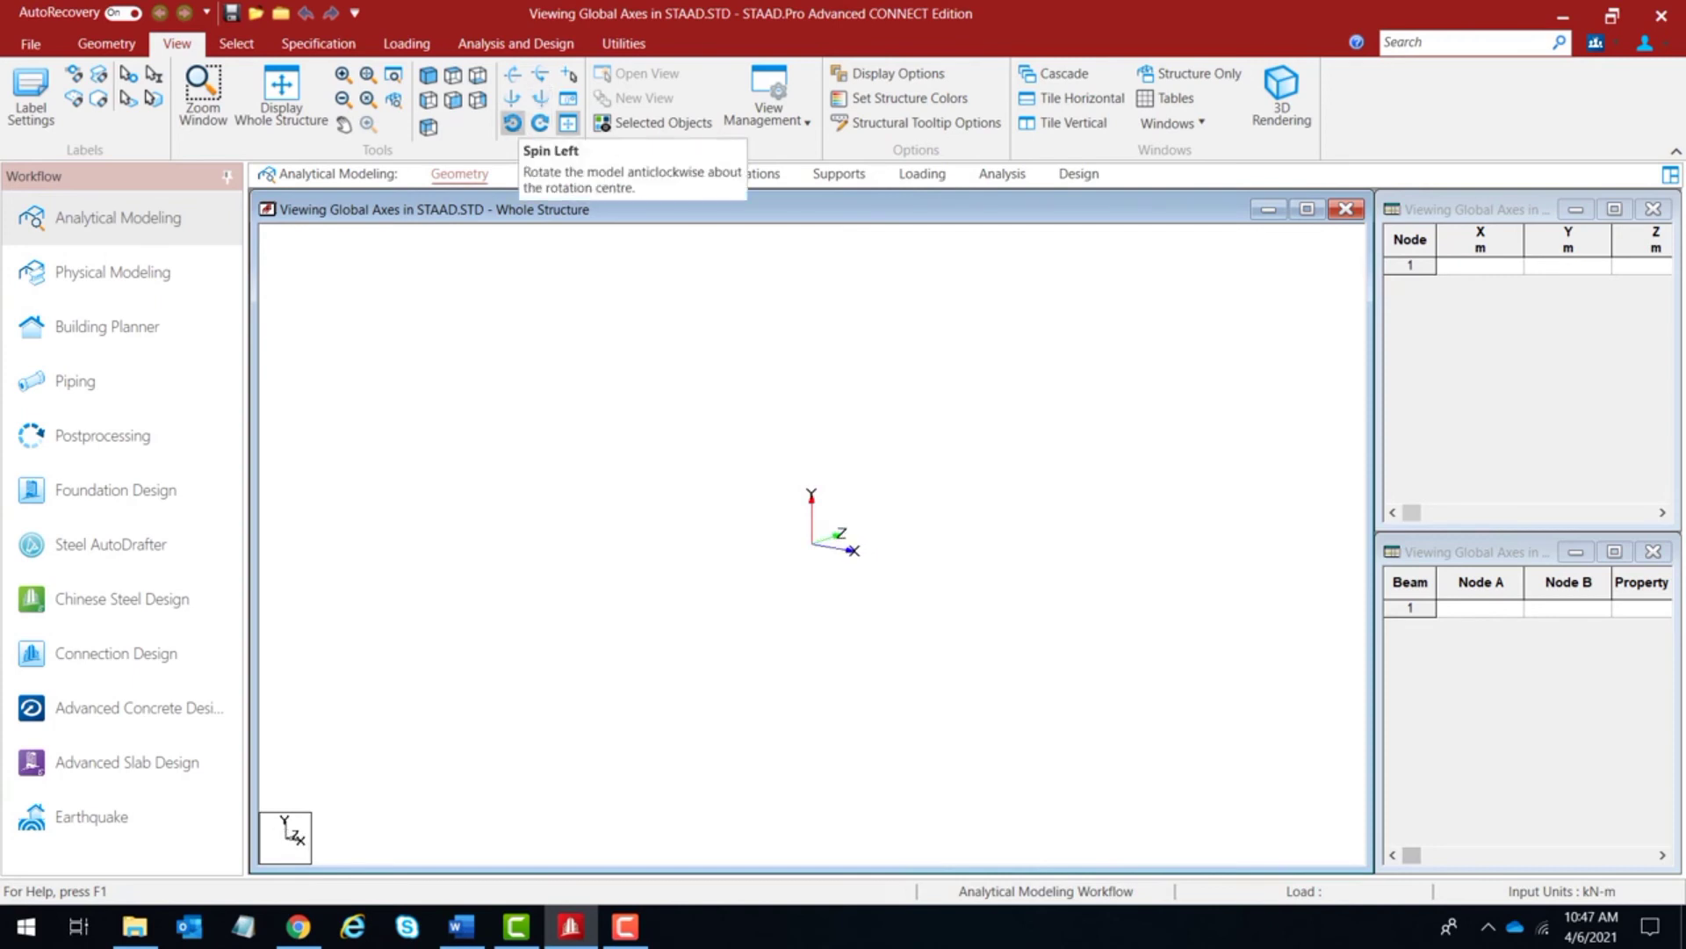
Spin the view anticlockwise three steps, then clockwise two steps
click(513, 122)
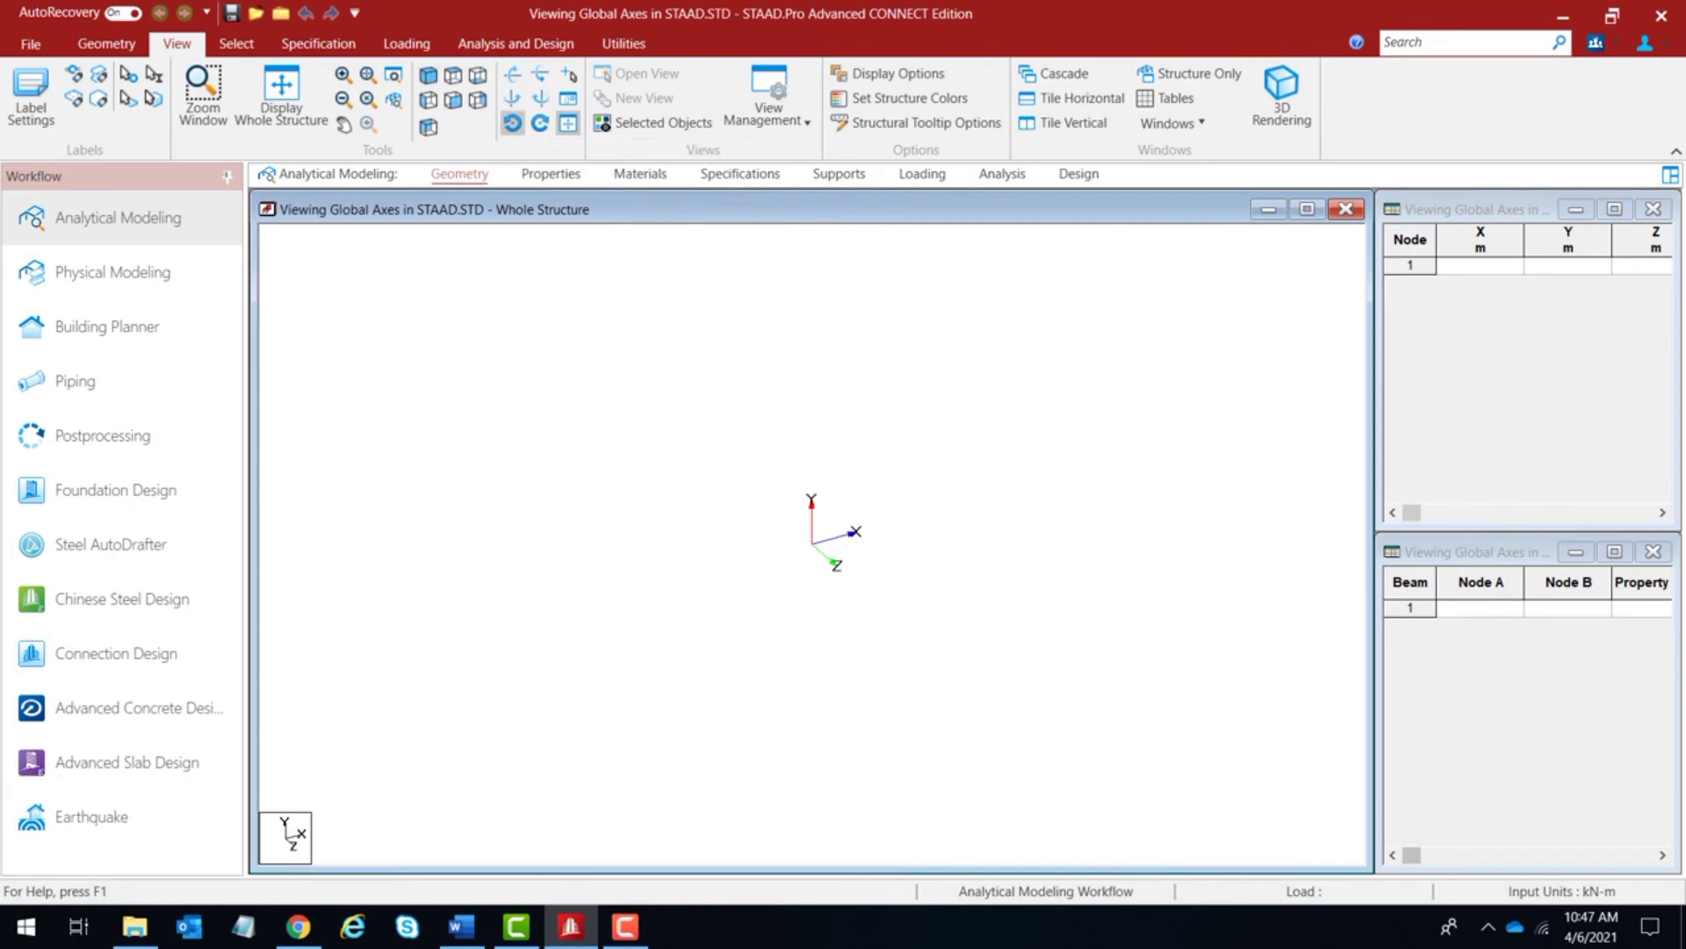
click(512, 122)
click(512, 122)
click(539, 122)
click(539, 122)
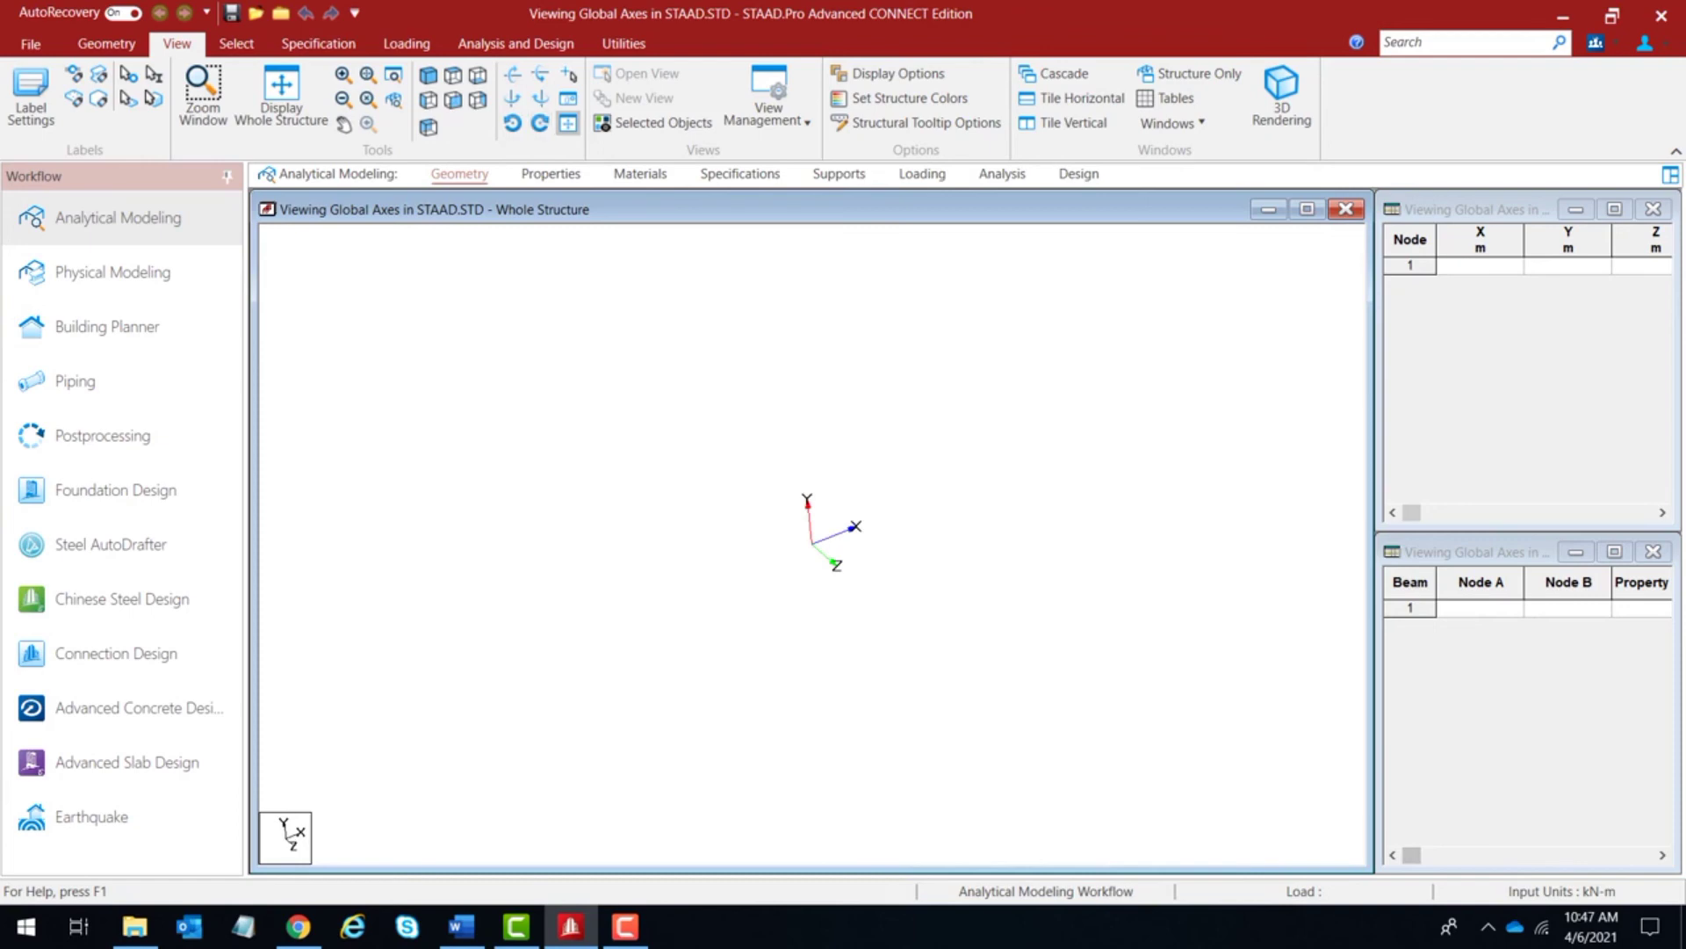